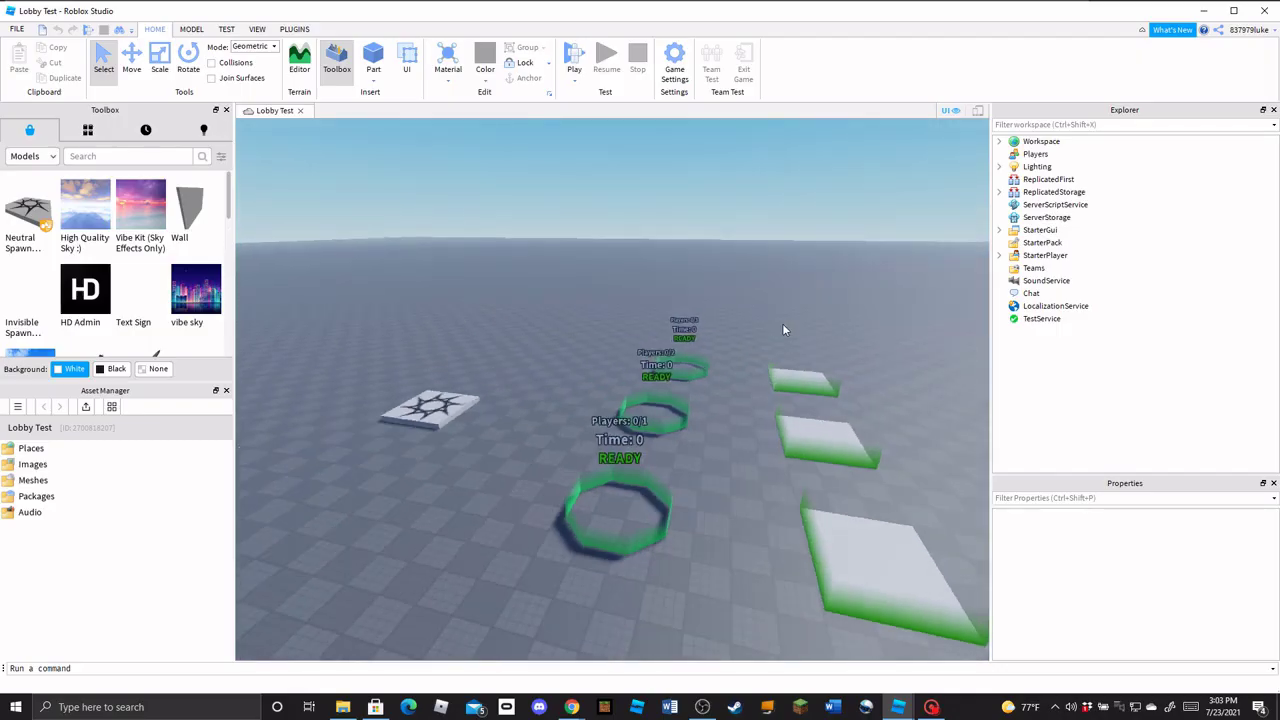
Examine the three player gates and their platforms around the lobby's spawn location
right_click_drag(784, 330, 787, 363)
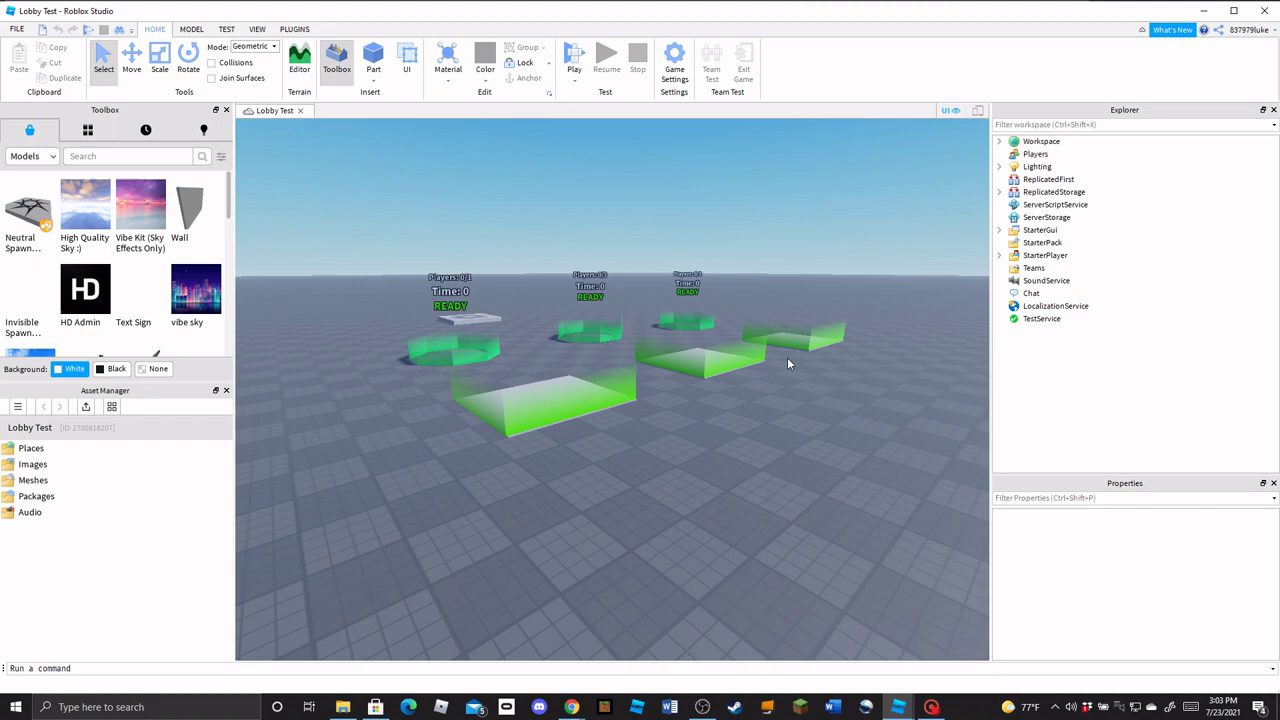
key("a")
key("w")
key("e")
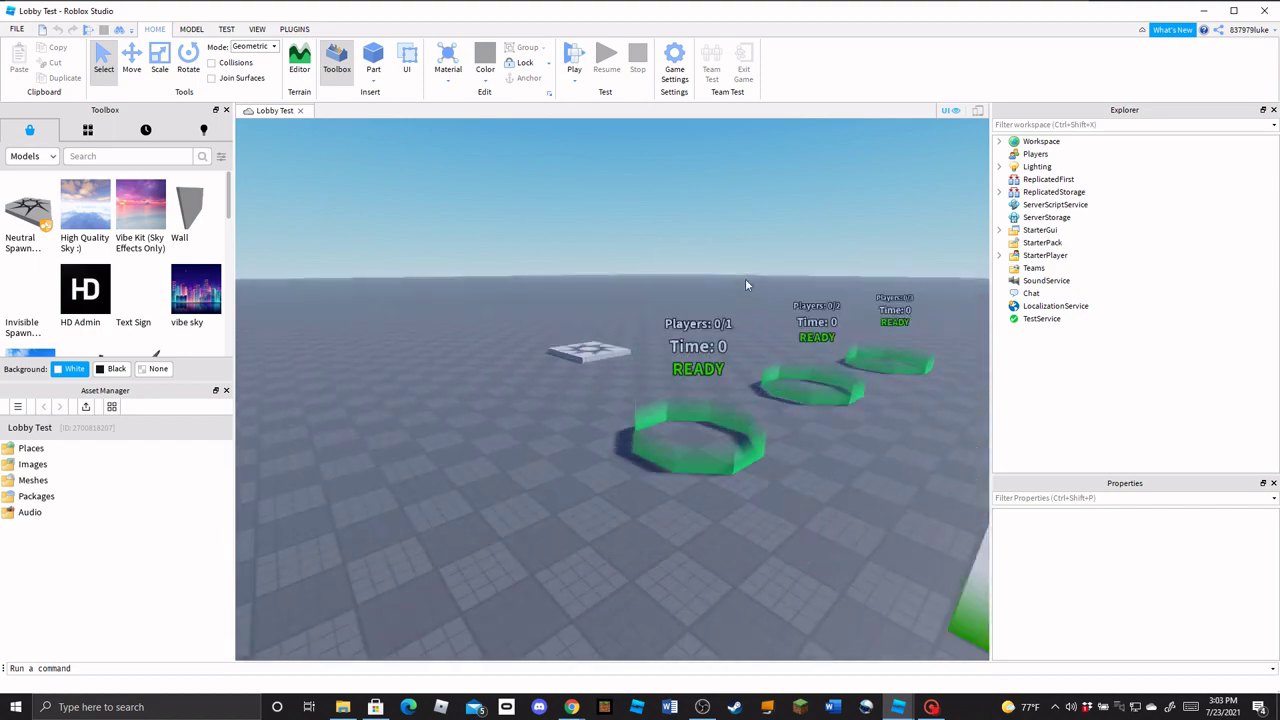
right_click_drag(746, 285, 746, 285)
key("d")
key("a")
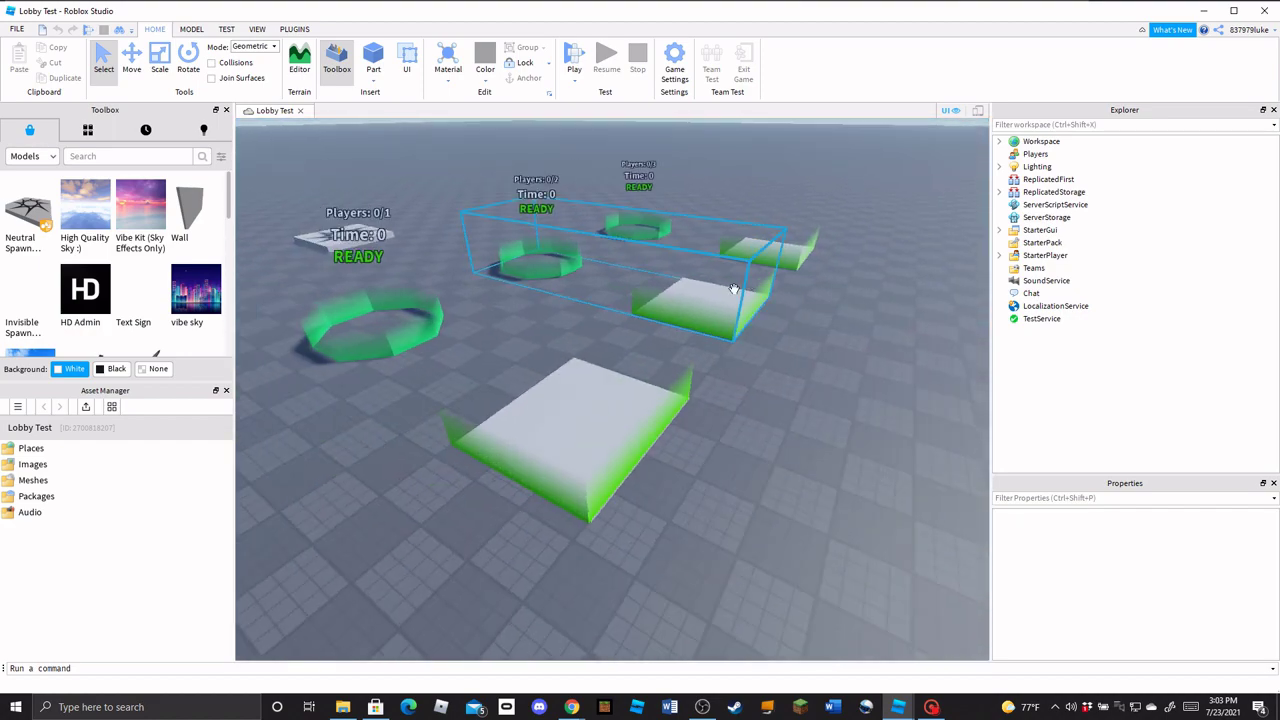
key("a")
key("s")
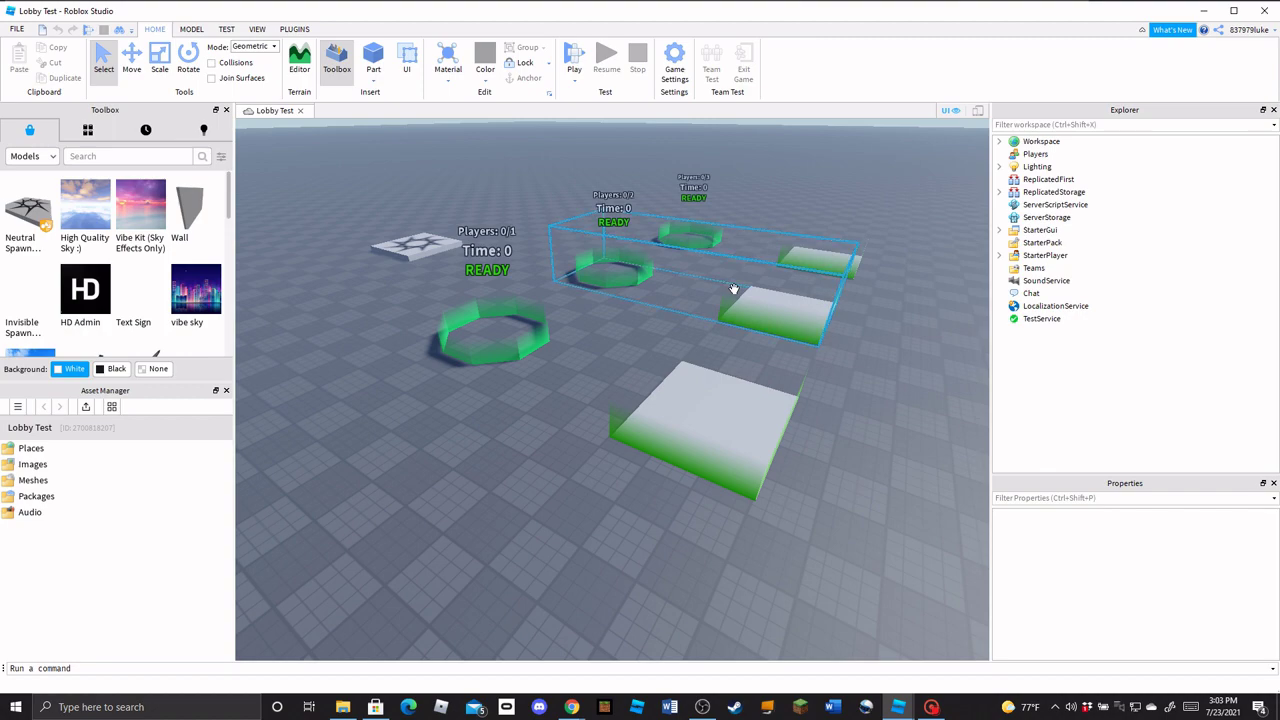
key("d")
key("w")
key("a")
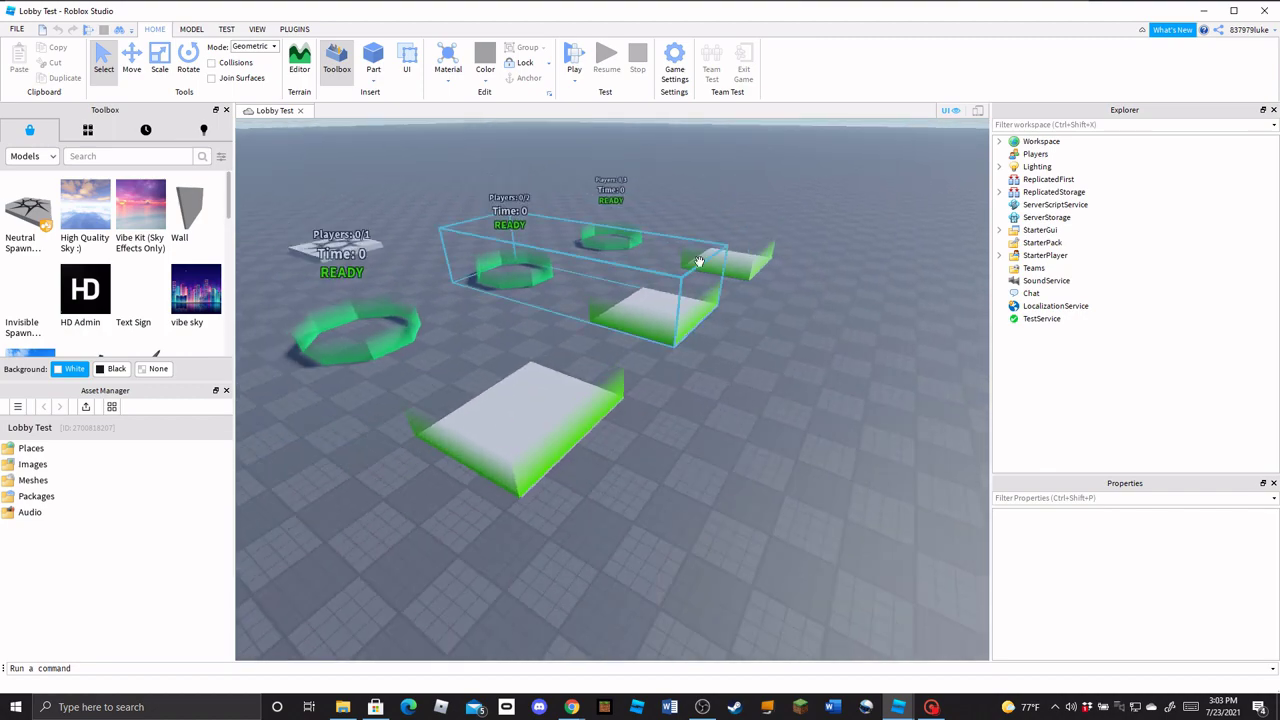
key("d")
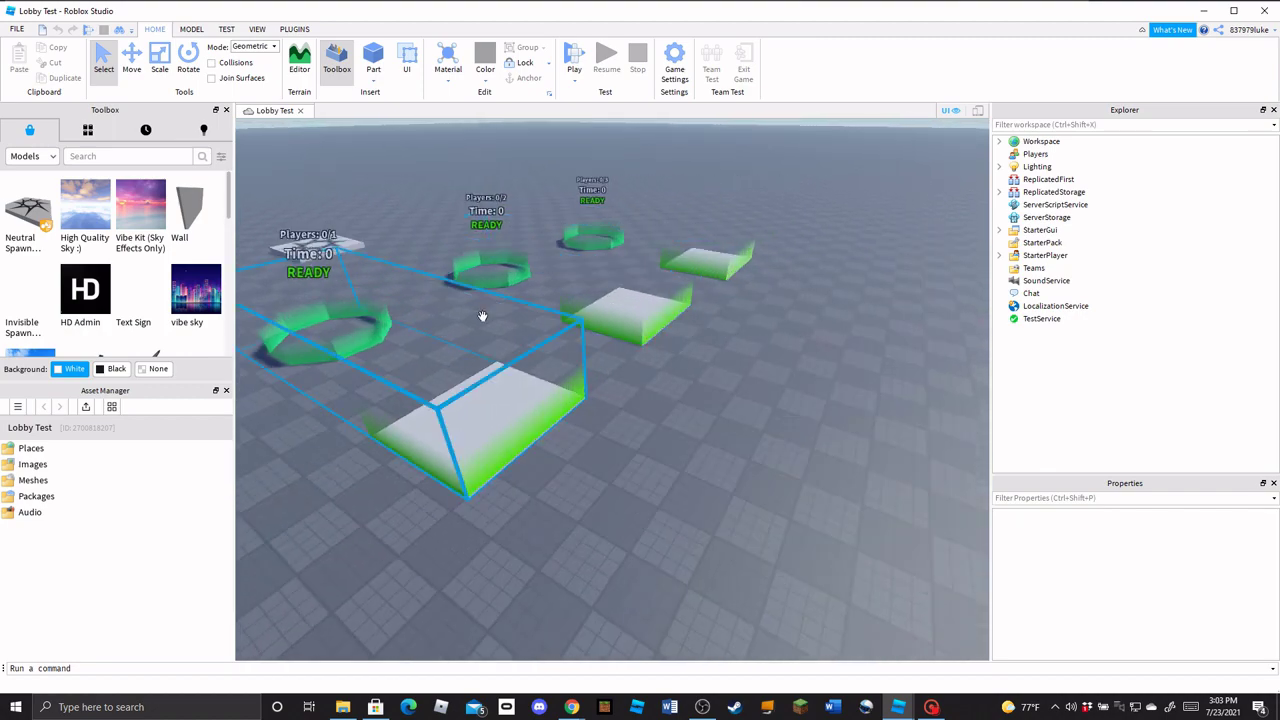
Delete the 2 Player and 3 Player models from the lobby and select the remaining 1 Player model
right_click_drag(484, 314, 641, 325)
key("w")
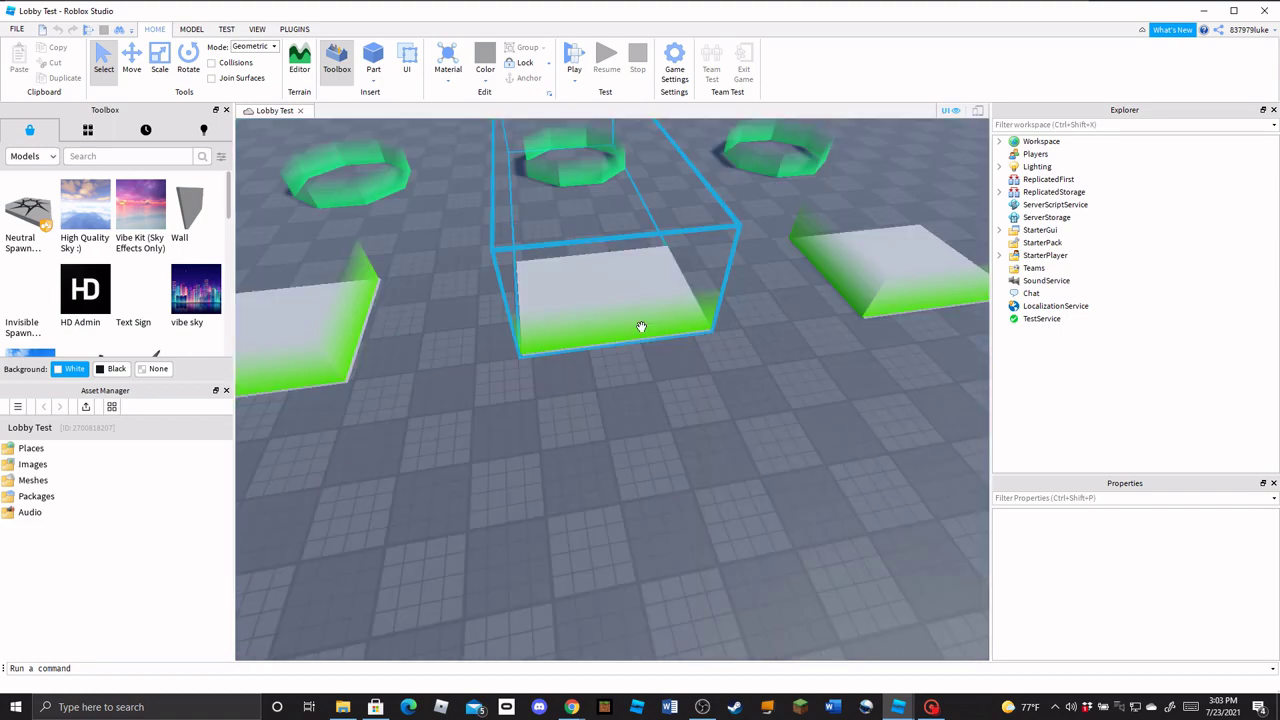
key("s")
left_click_drag(855, 394, 559, 199)
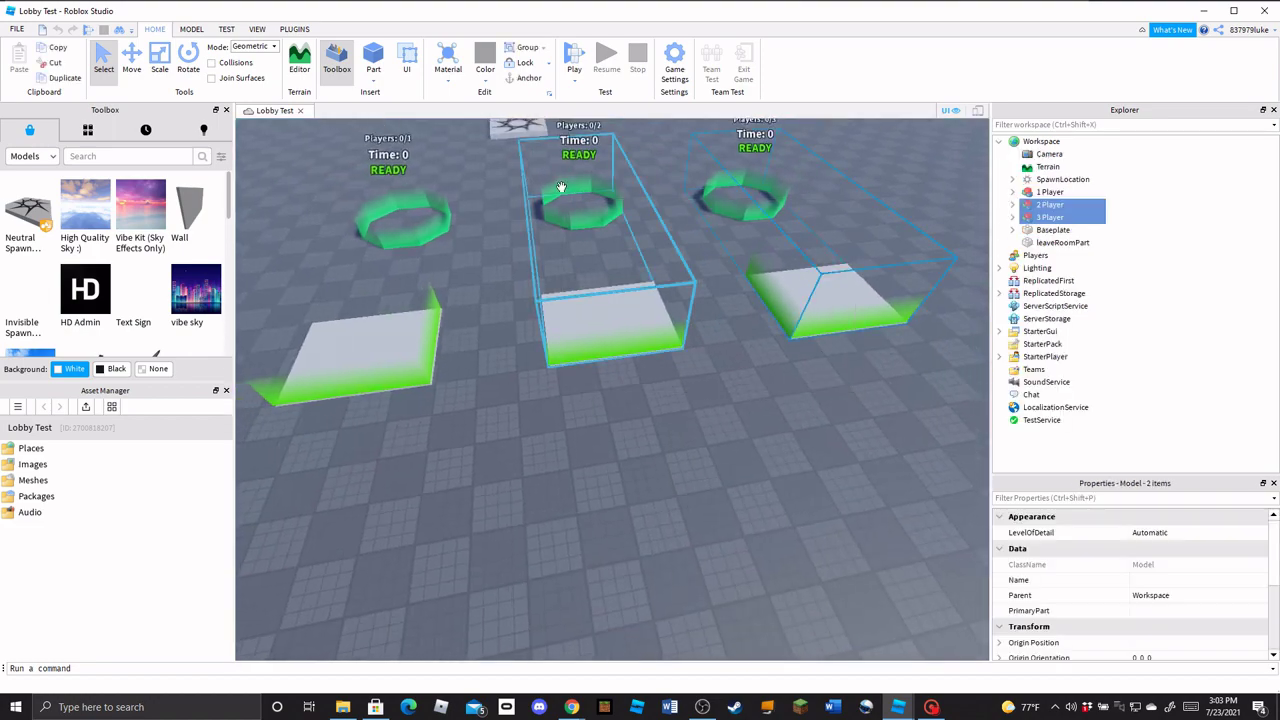
key("Delete")
right_click_drag(573, 225, 605, 320)
key("w")
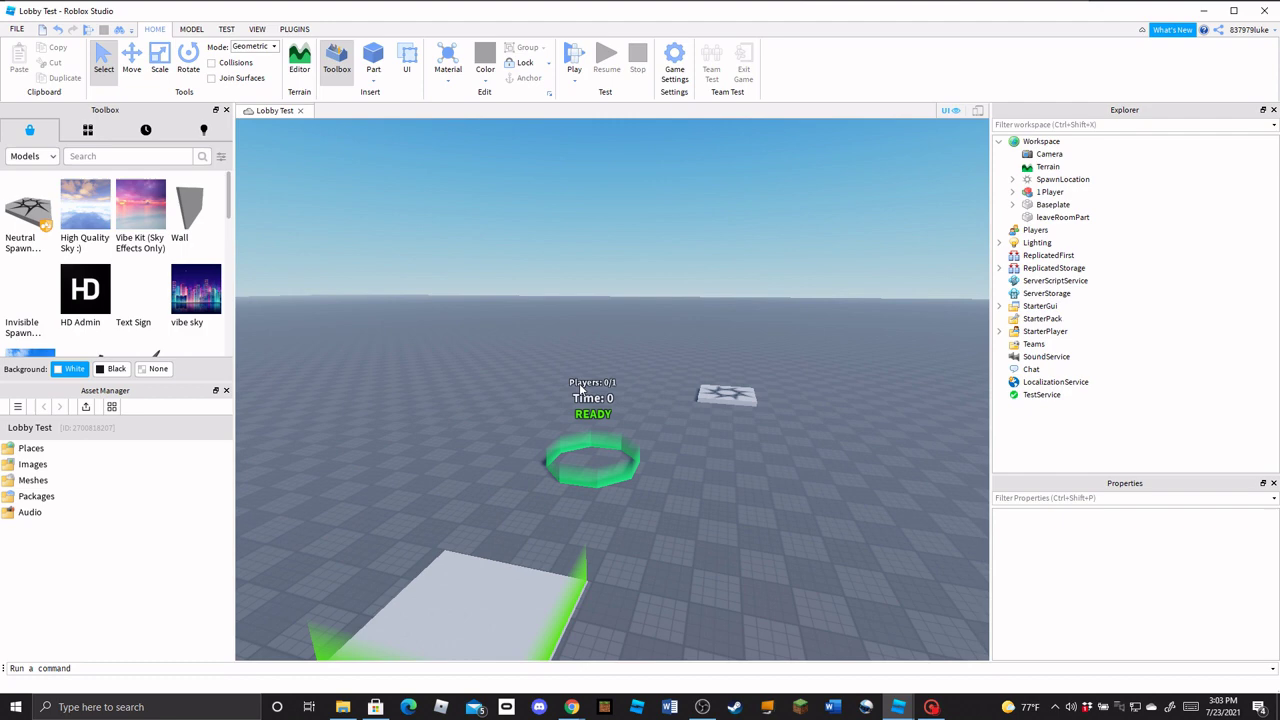
right_click_drag(578, 385, 580, 378)
left_click(582, 380)
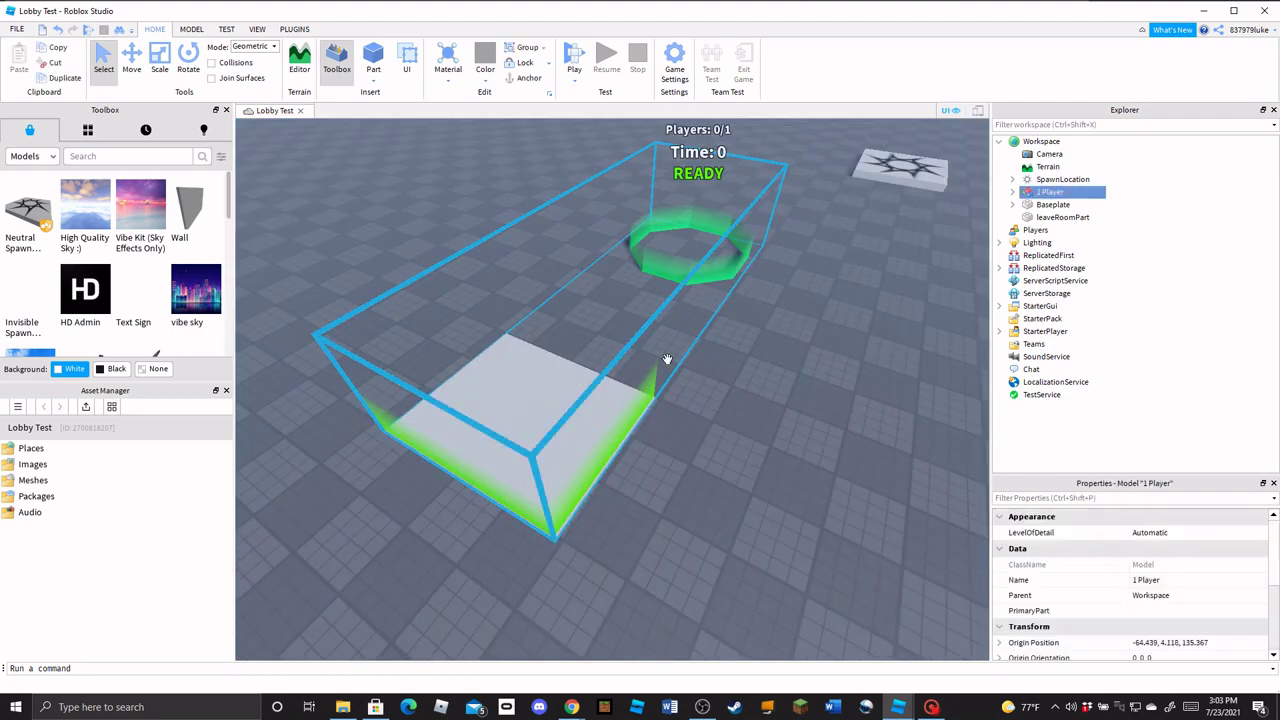
Move the invisible leaveRoomPart across the baseplate to a spot between the spawn location and the 1 Player gate
left_click(1060, 217)
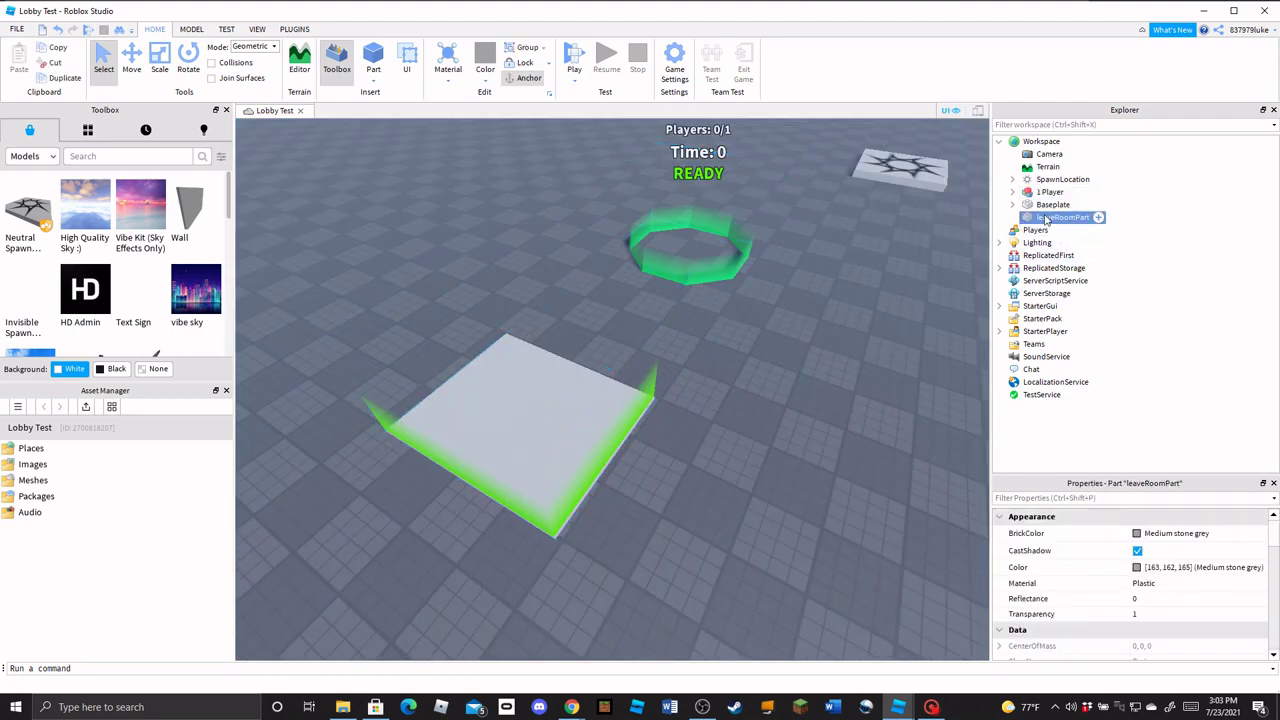
key("f")
right_click_drag(934, 309, 930, 314)
scroll(931, 311, "down", 5)
right_click_drag(726, 370, 726, 372)
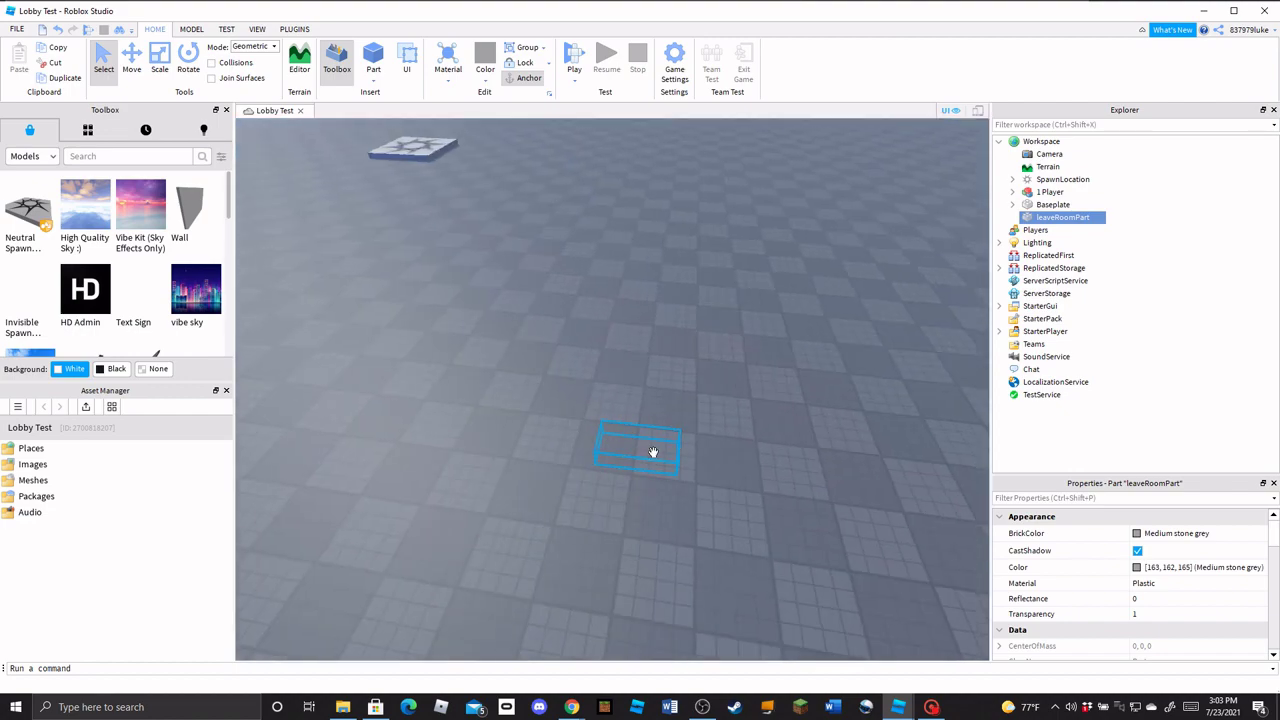
key("a")
left_click_drag(653, 452, 647, 352)
key("w")
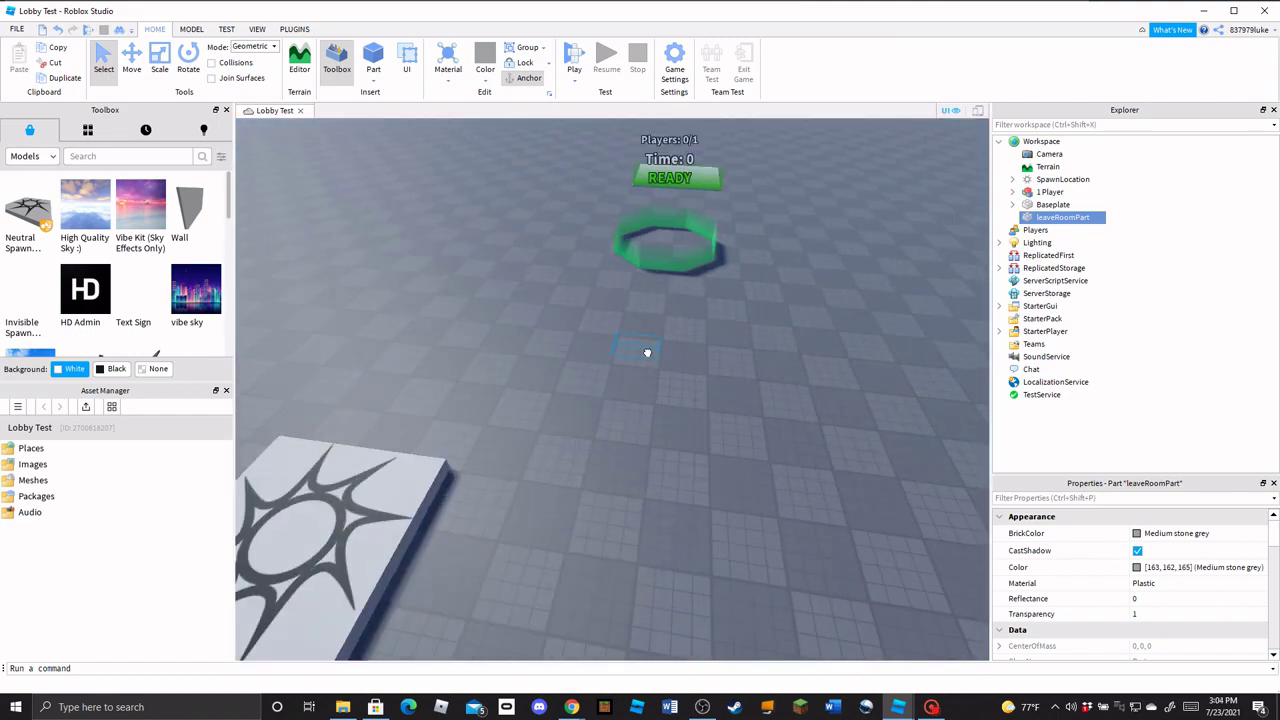
left_click_drag(640, 419, 634, 462)
In the 1 Player gate's TouchGateScript, change the MoveTo target on line 85 to game.Workspace.Leave.Position and close the script
left_click(1012, 192)
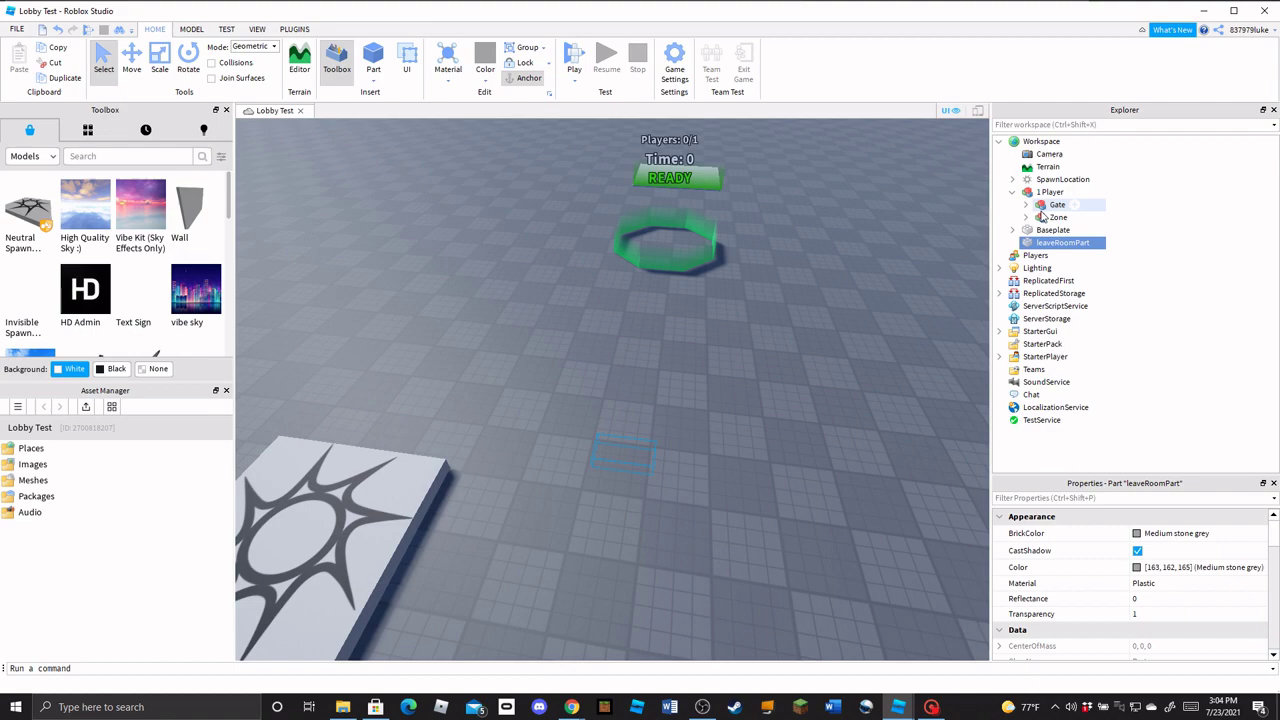
left_click(1025, 204)
double_click(1090, 217)
scroll(610, 390, "down", 10)
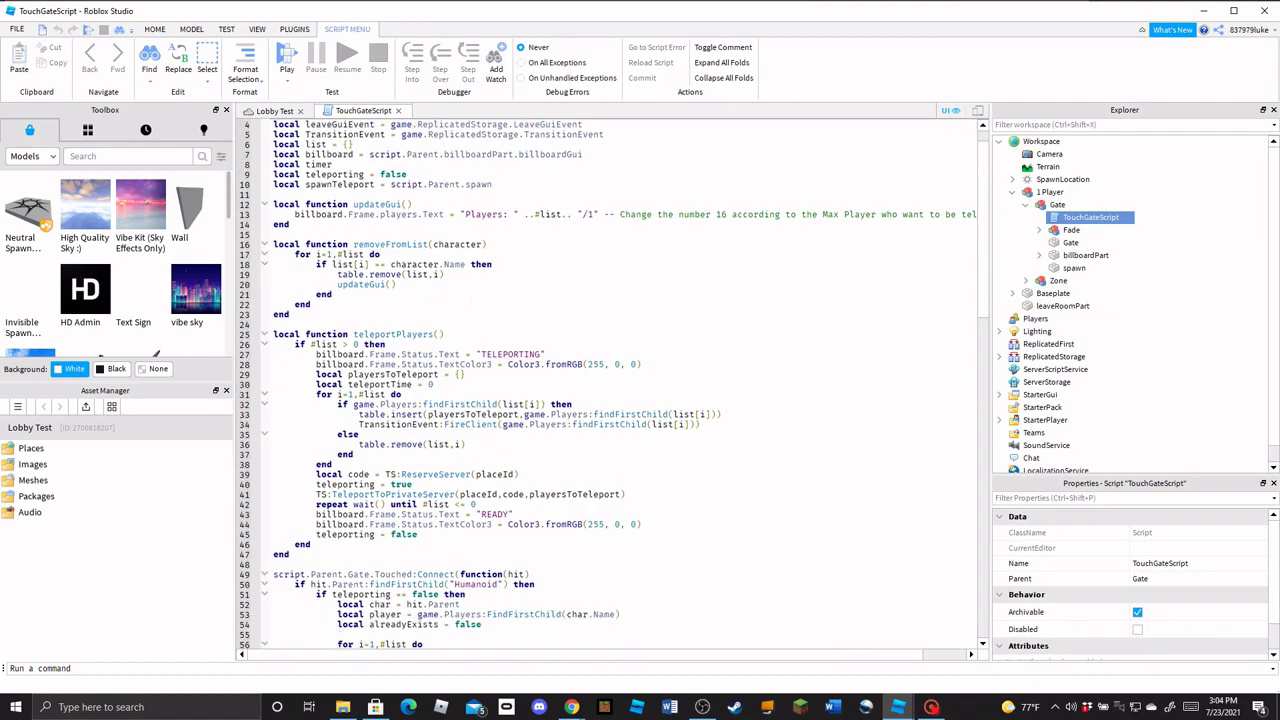
scroll(610, 390, "down", 10)
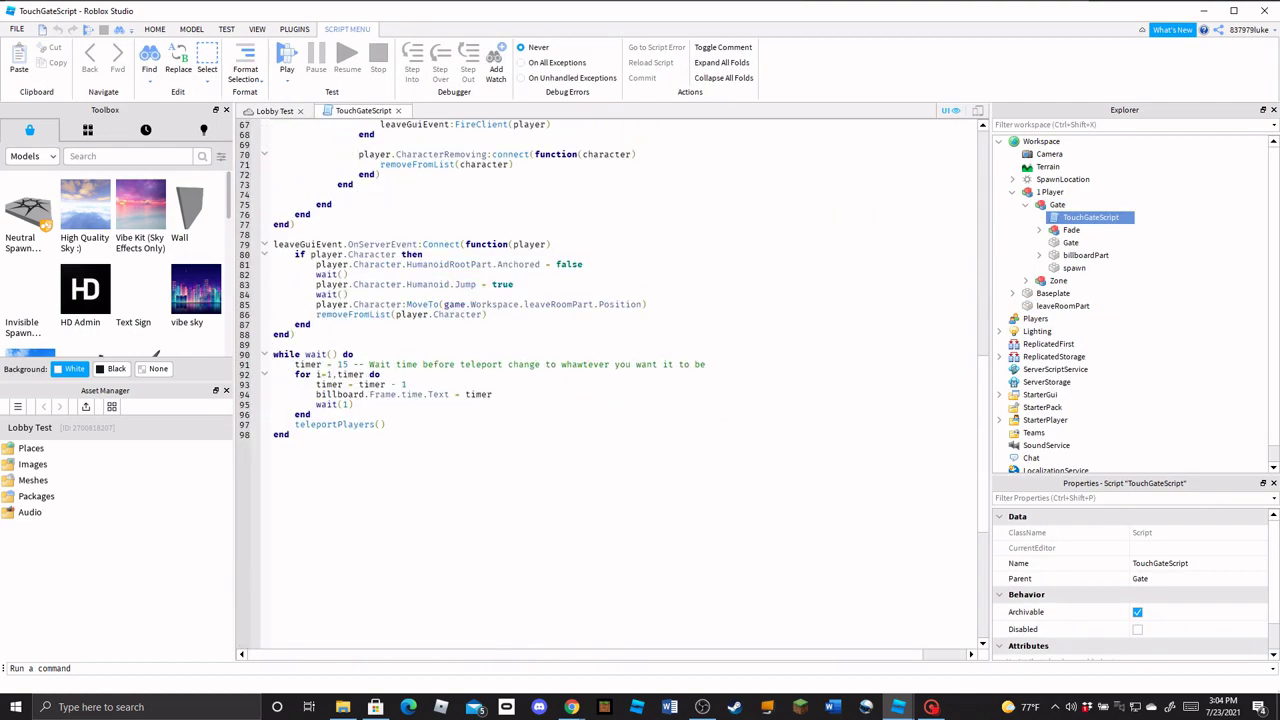
left_click(525, 305)
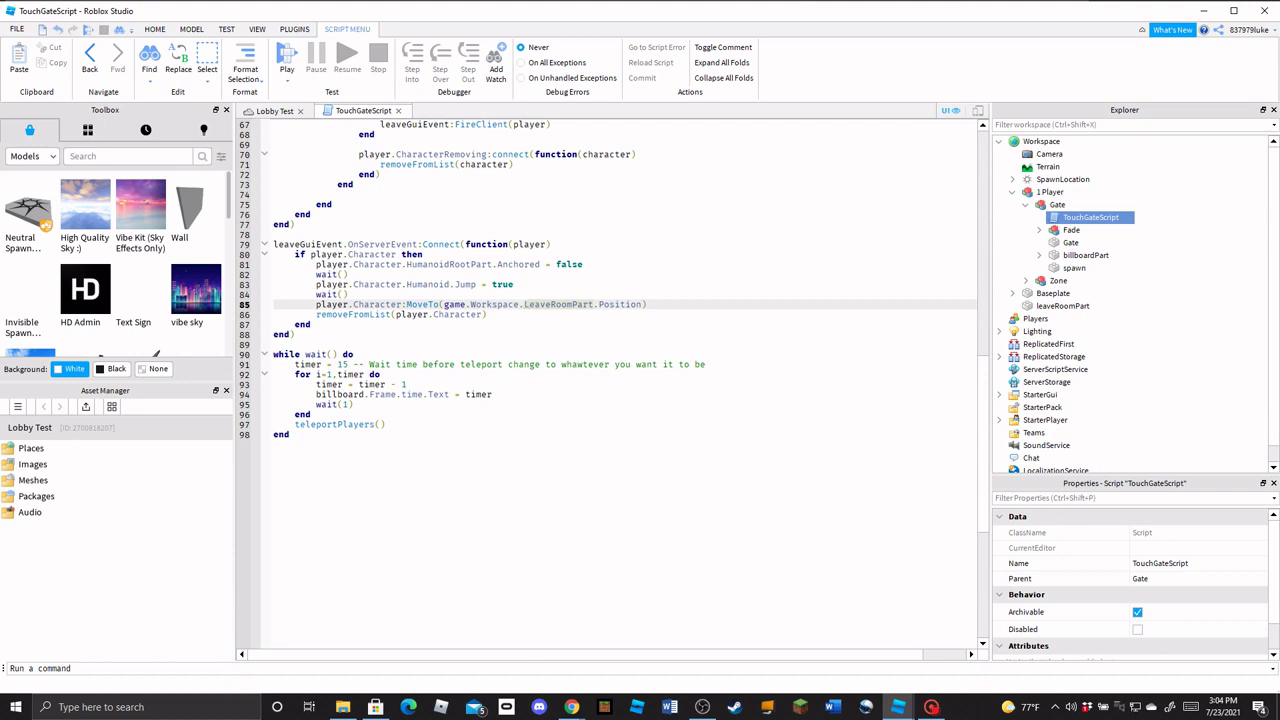
left_click_drag(588, 305, 561, 305)
key("BackSpace")
left_click(354, 405)
left_click(399, 111)
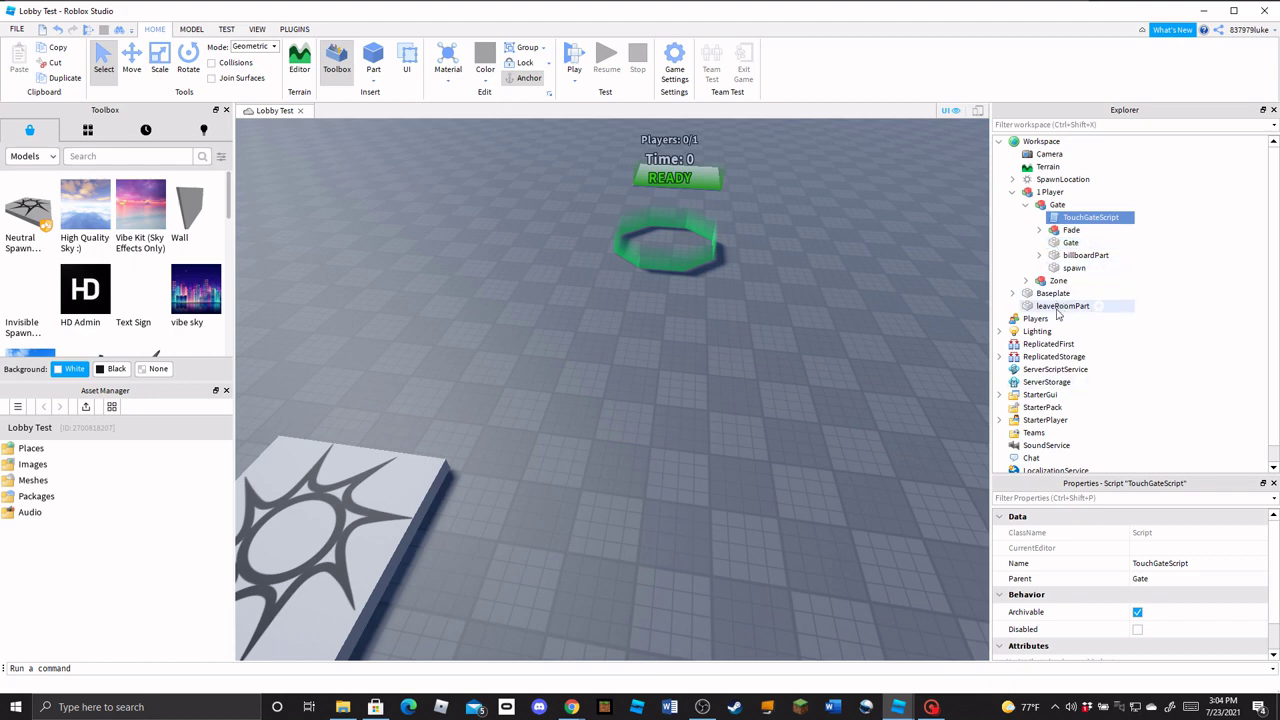
Rename the leaveRoomPart in the workspace to Leave and collapse the 1 Player model
left_click(1062, 305)
scroll(1183, 590, "down", 3)
left_click(1183, 590)
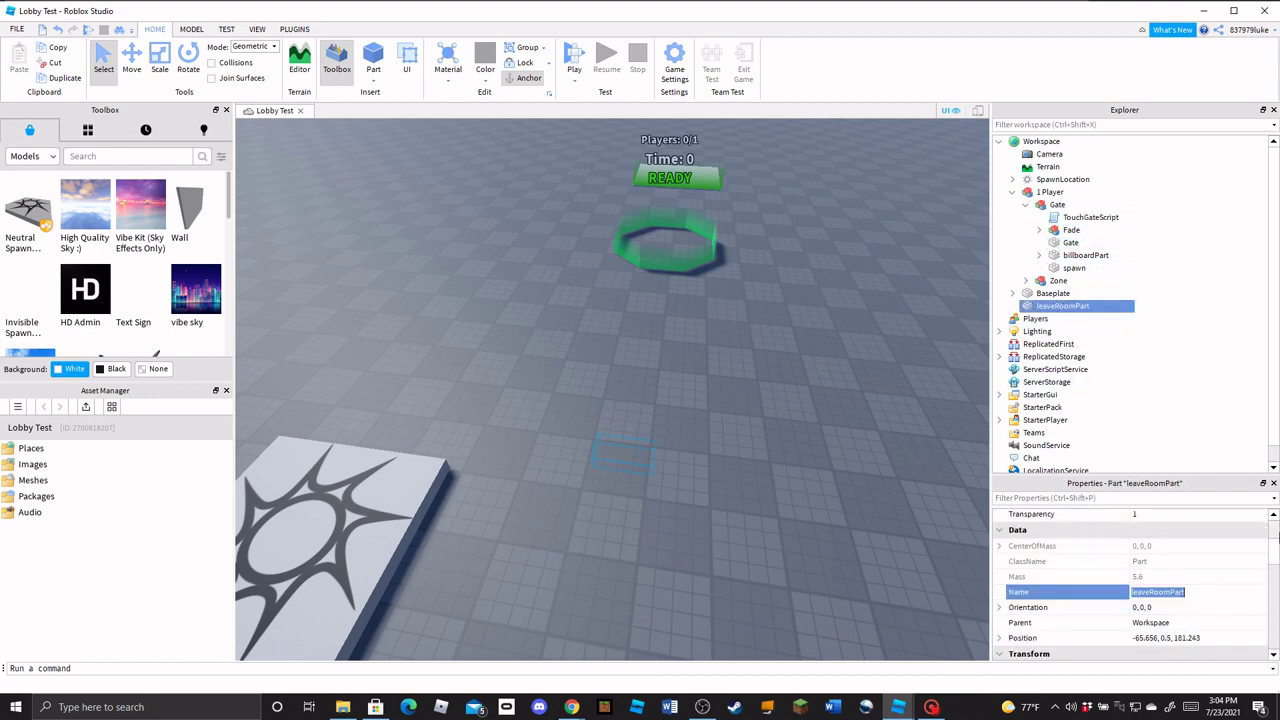
type("Leave")
key("Return")
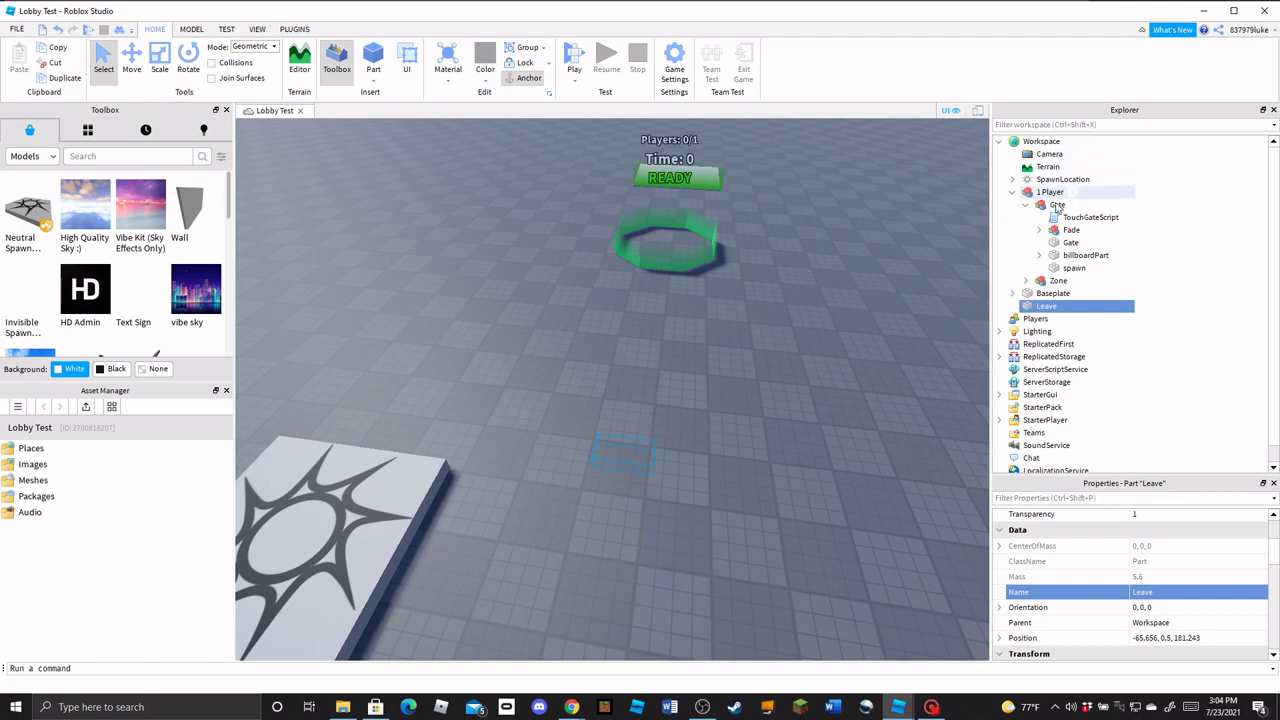
left_click(1012, 191)
left_click(829, 307)
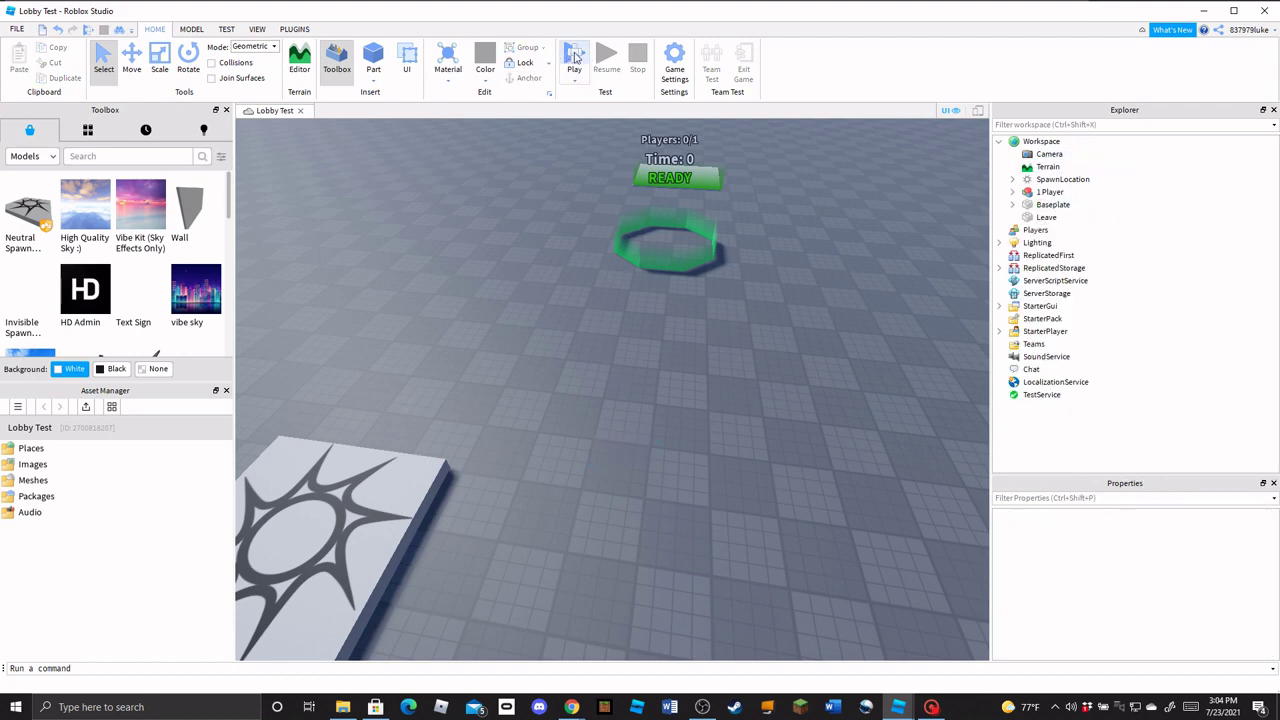
Playtest the lobby by entering the 1 Player gate and leaving its room twice, then stop the test
left_click(575, 62)
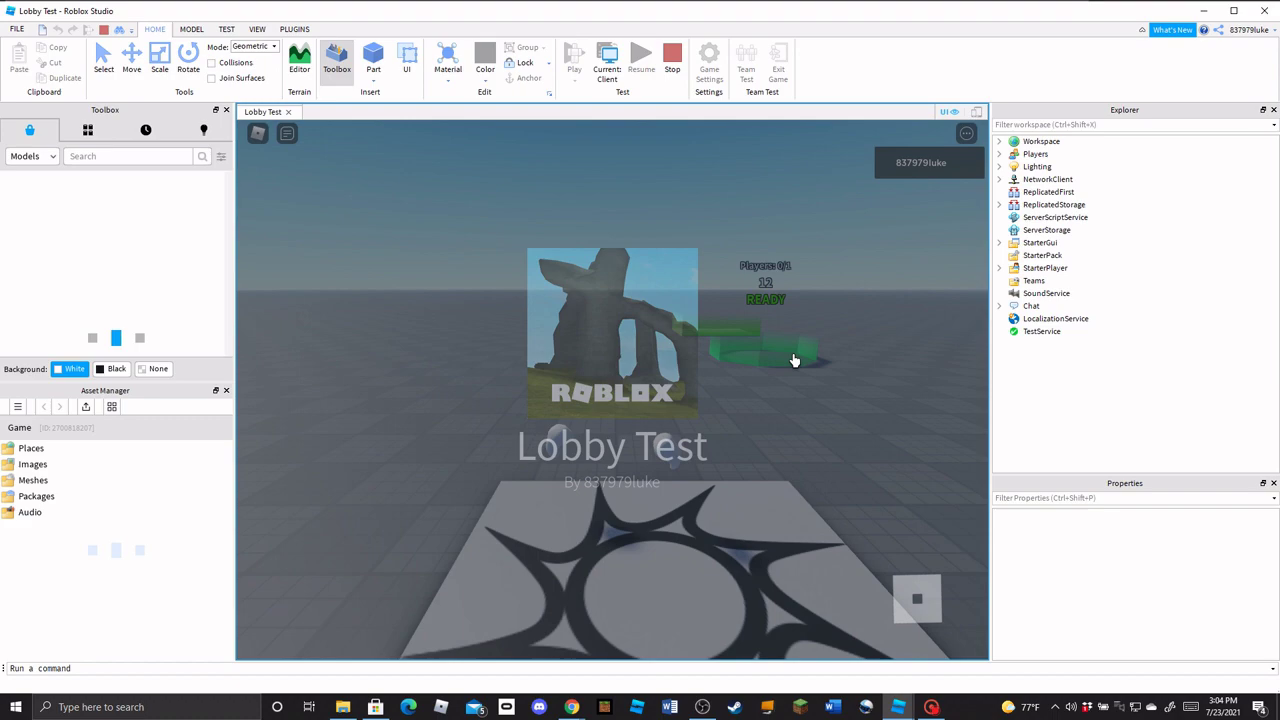
key("w")
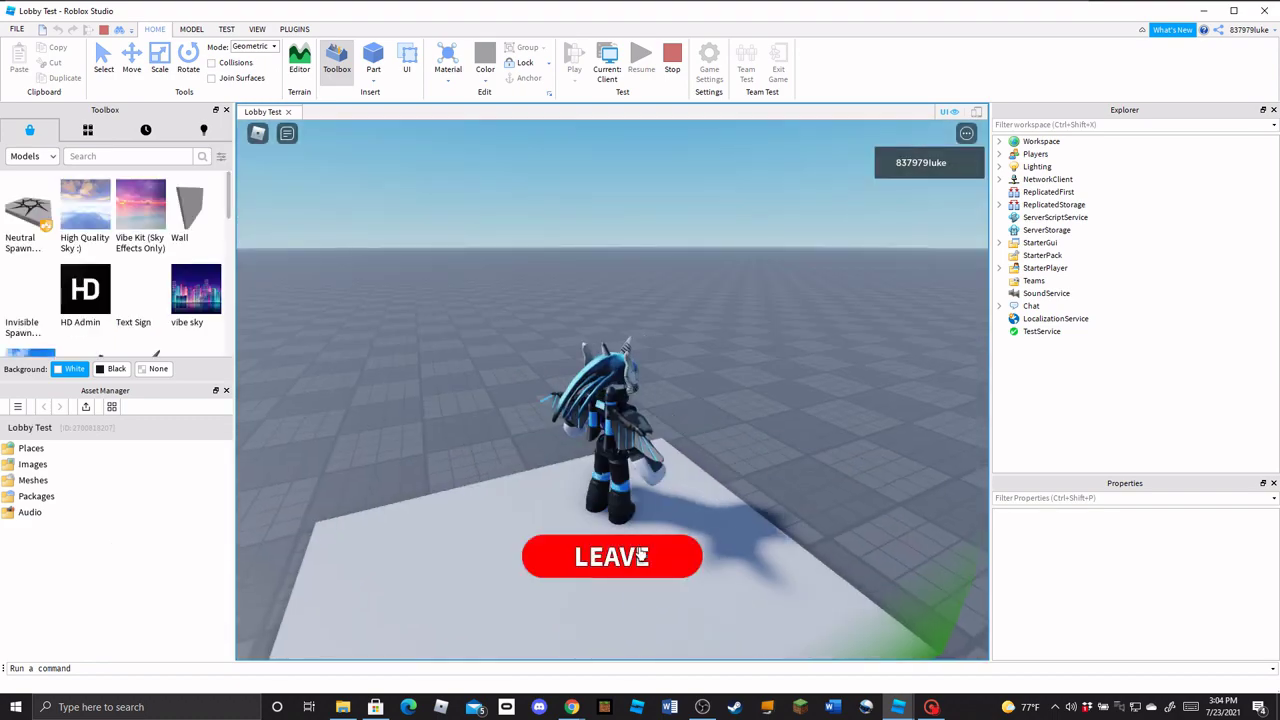
left_click(641, 555)
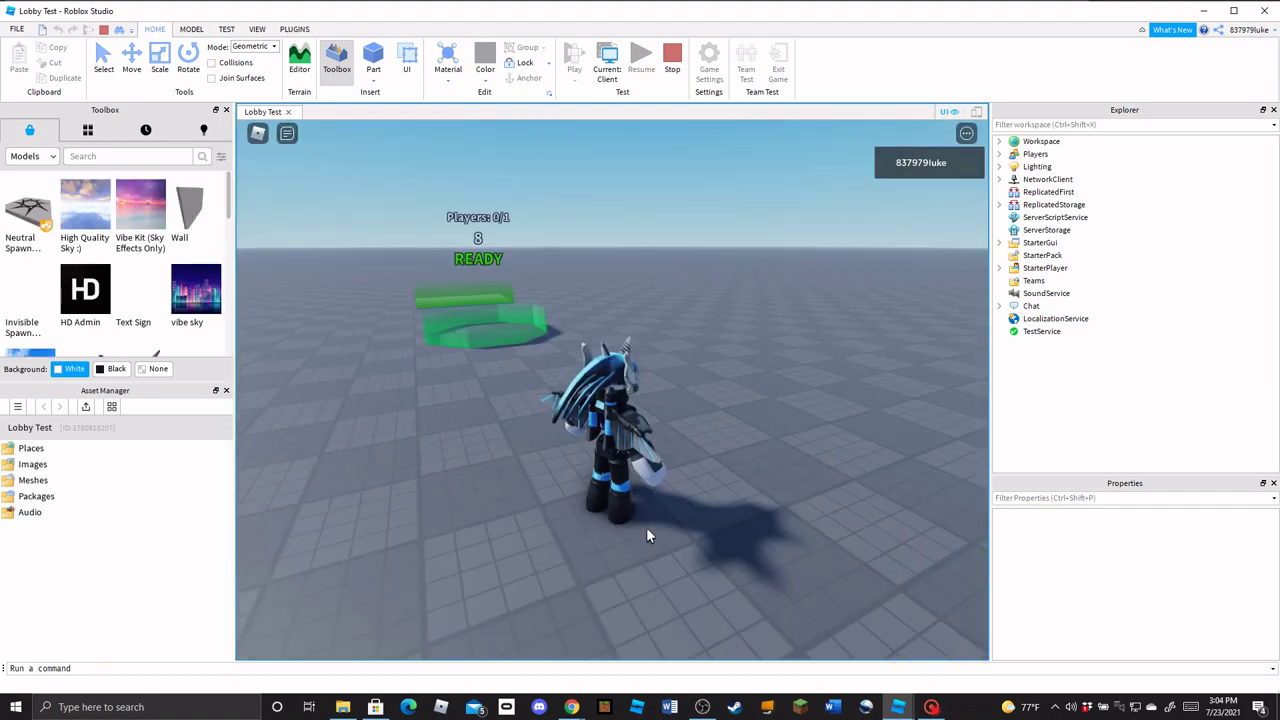
right_click_drag(642, 512, 642, 512)
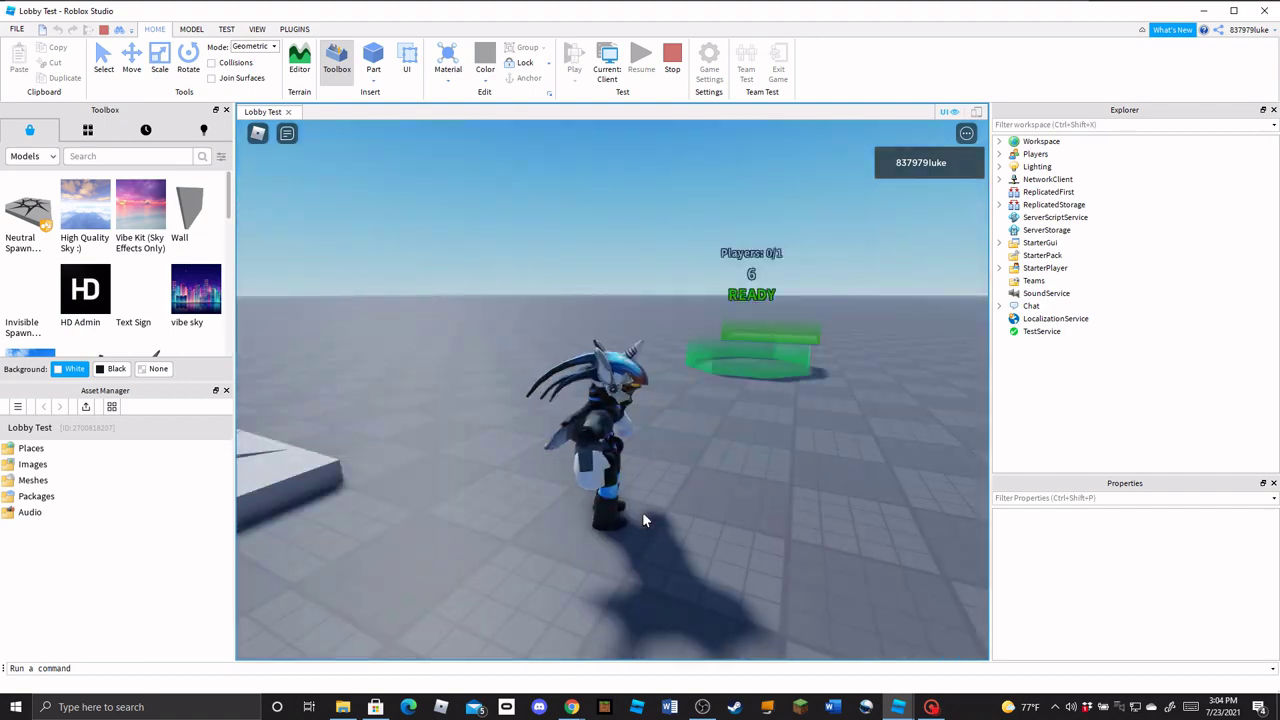
key("w")
right_click_drag(701, 262, 699, 263)
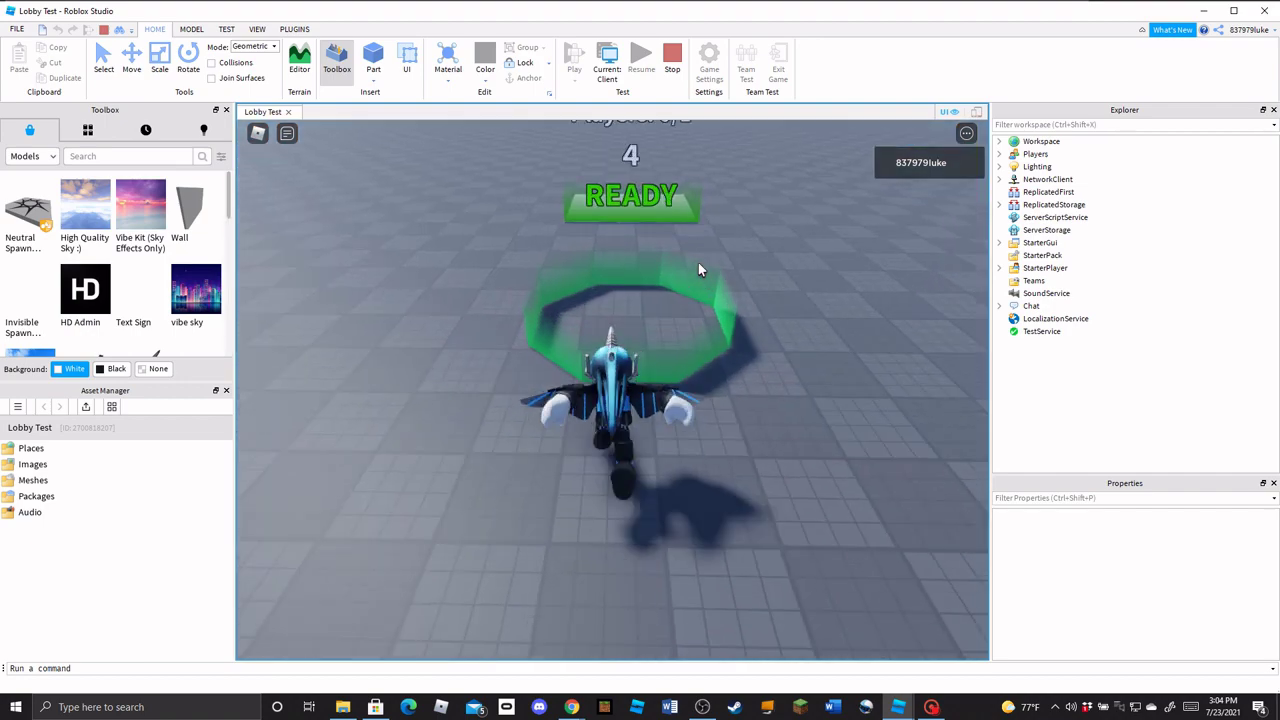
left_click(610, 555)
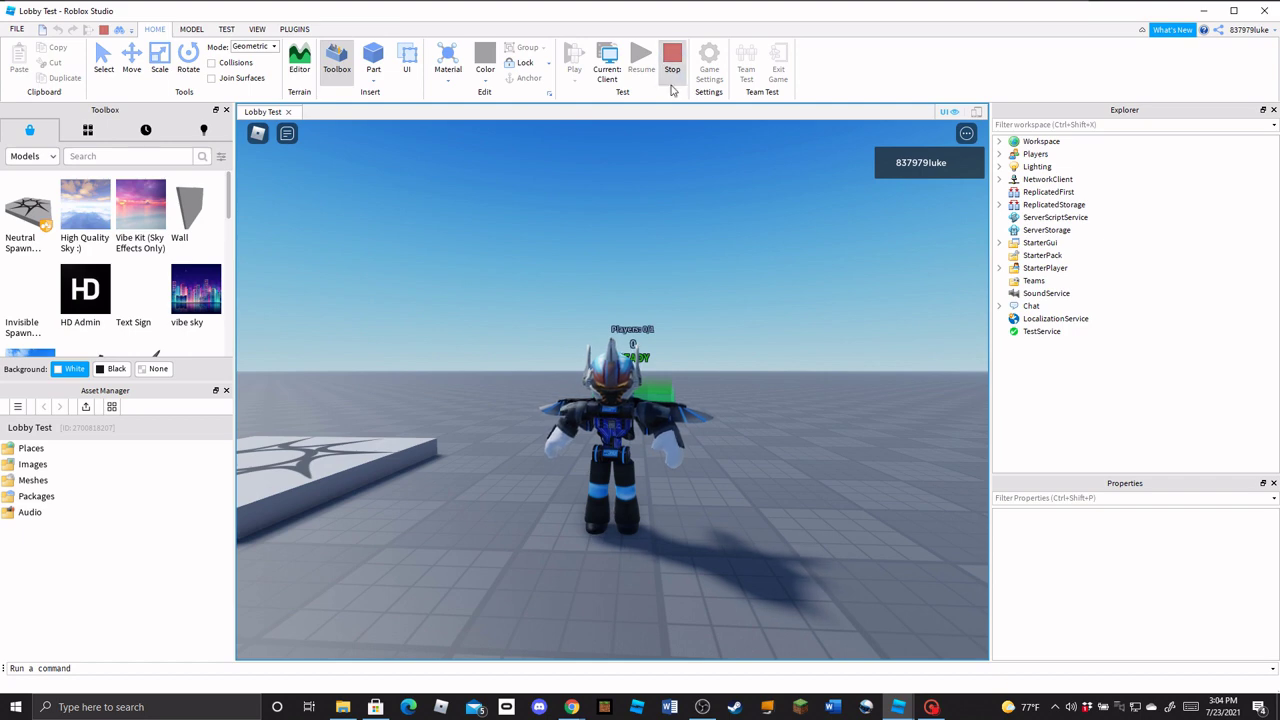
key("shift+F5")
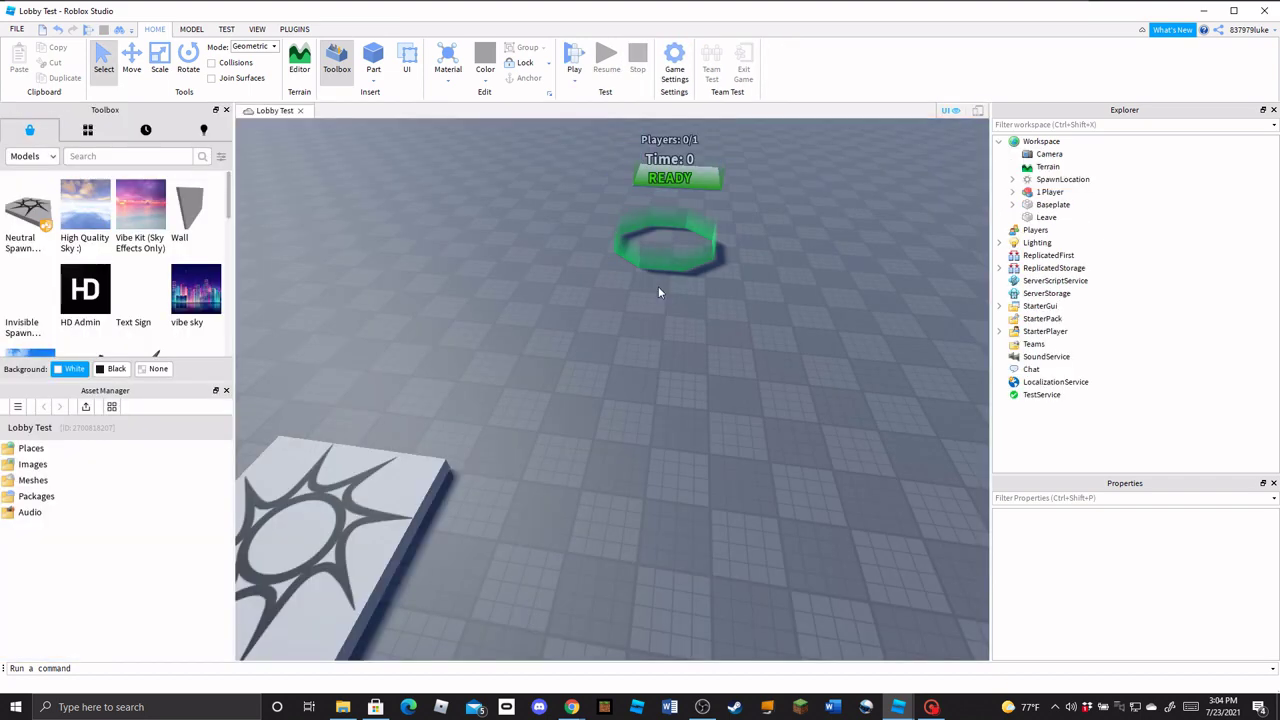
left_click(666, 258)
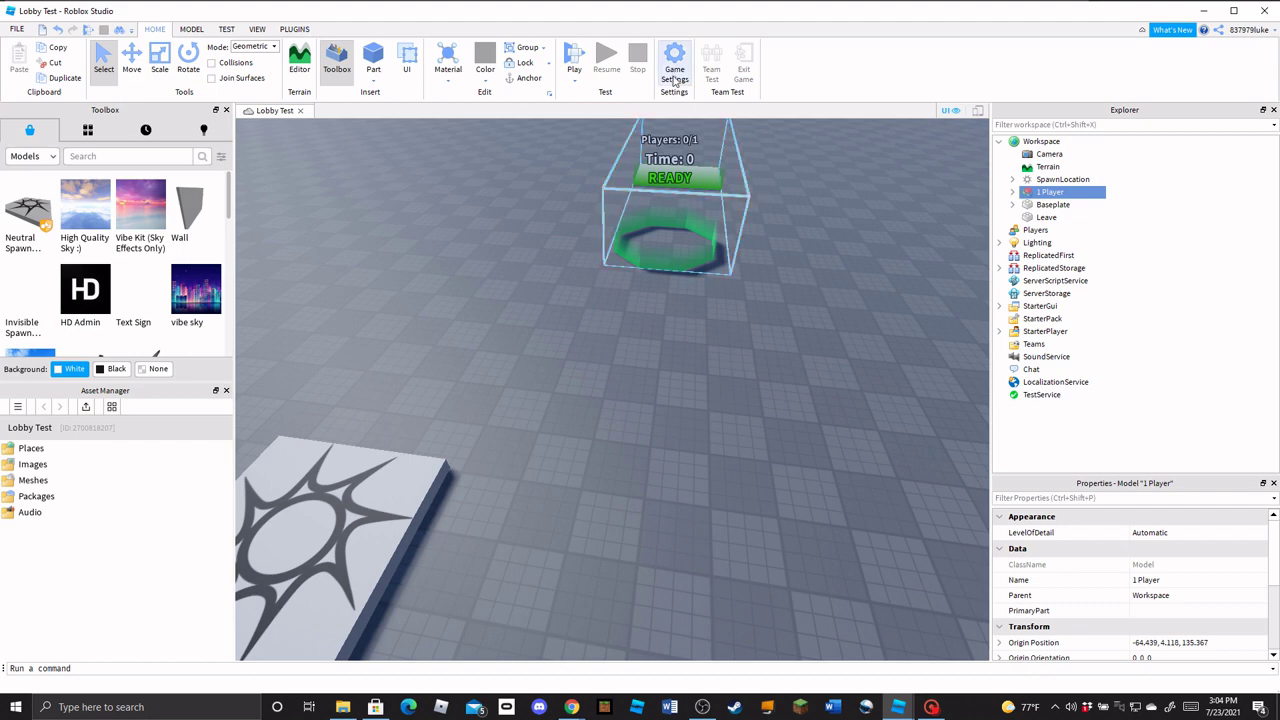
left_click(675, 70)
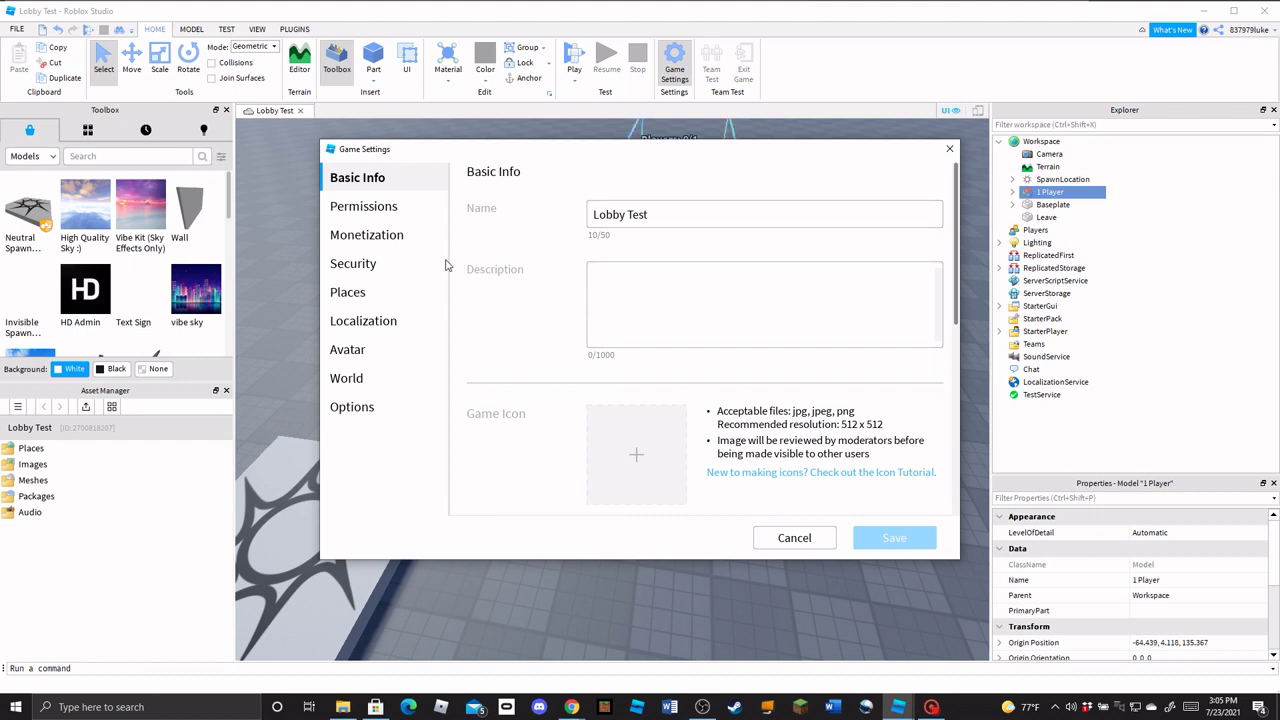
left_click(399, 219)
left_click(385, 234)
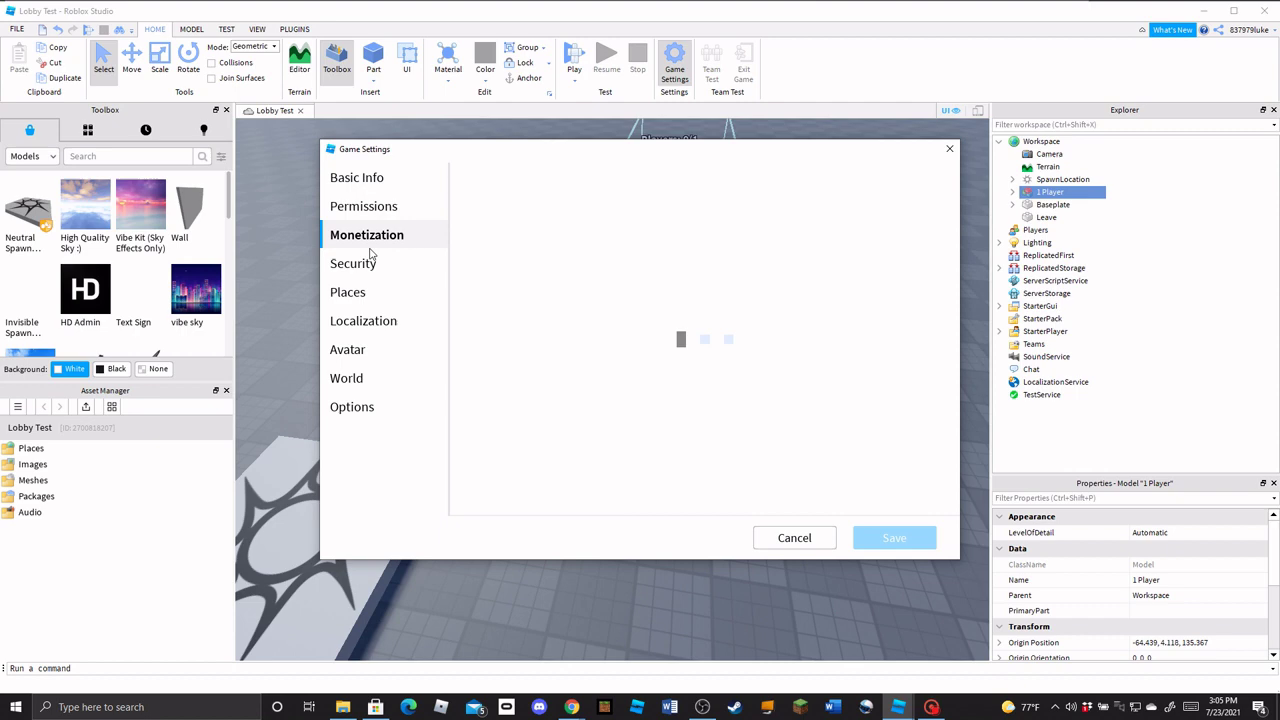
left_click(350, 292)
left_click(668, 62)
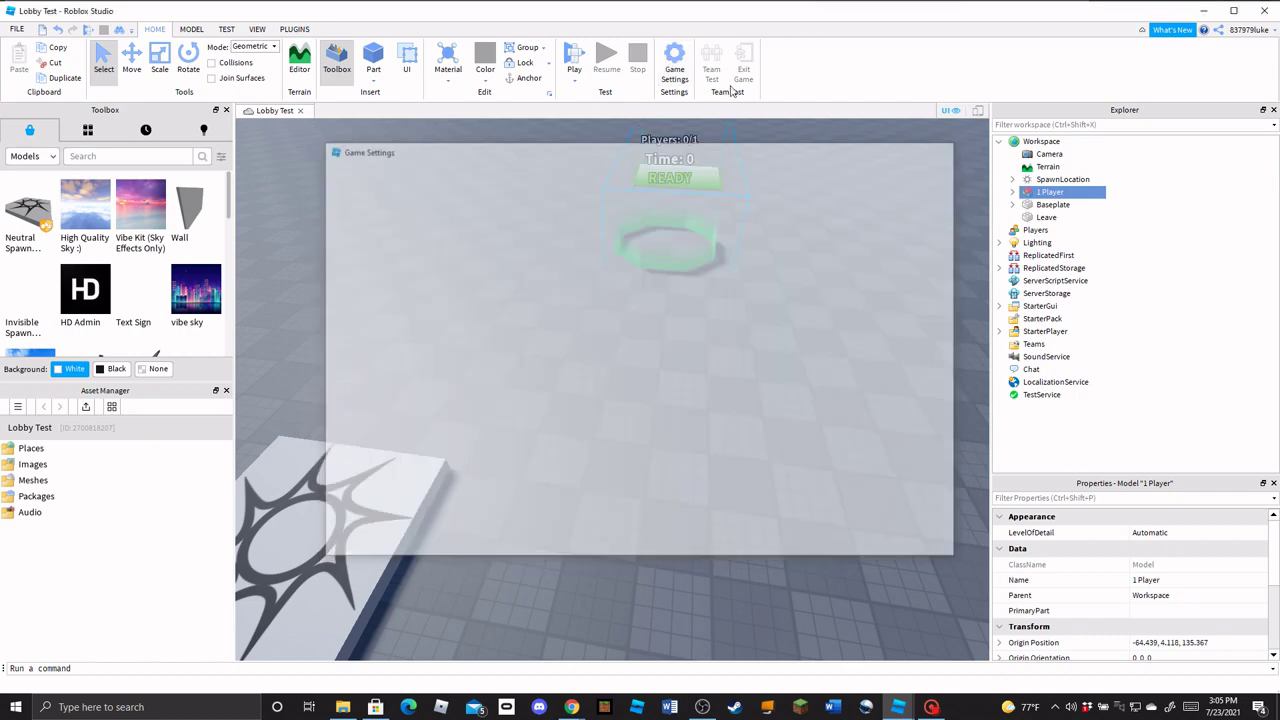
Create a new place in the Places section of the game settings
left_click(672, 62)
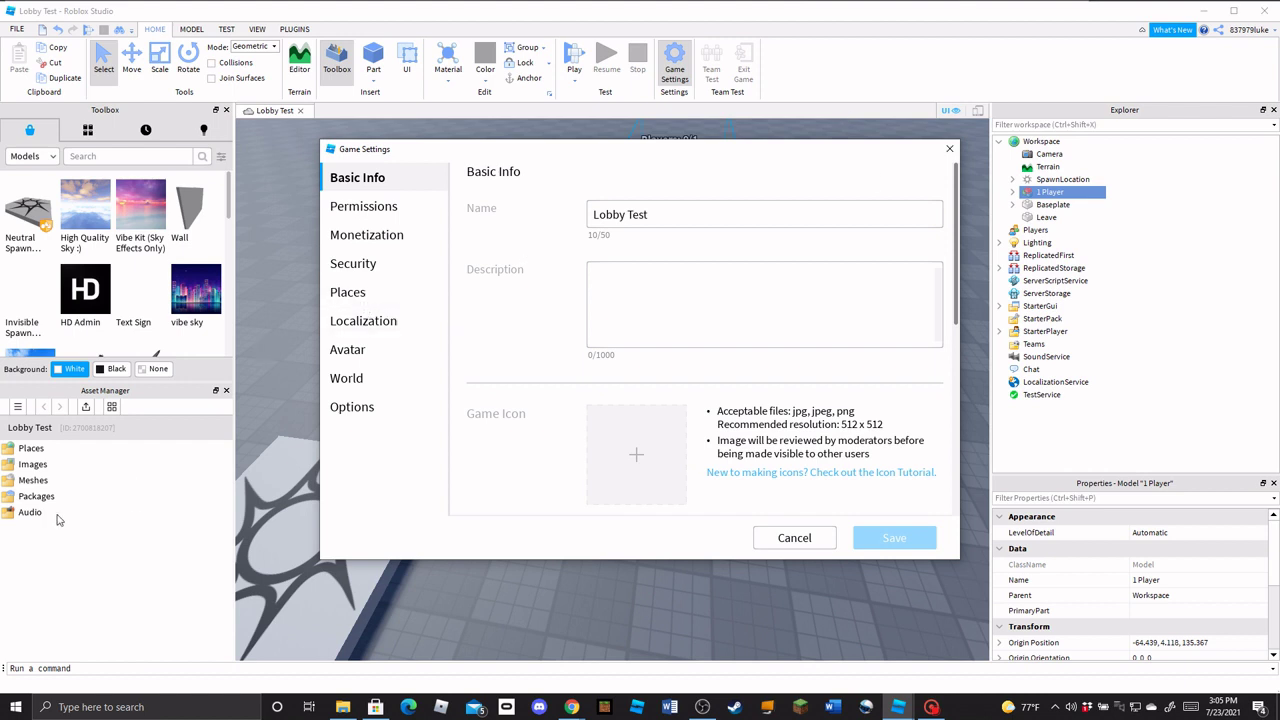
left_click(340, 293)
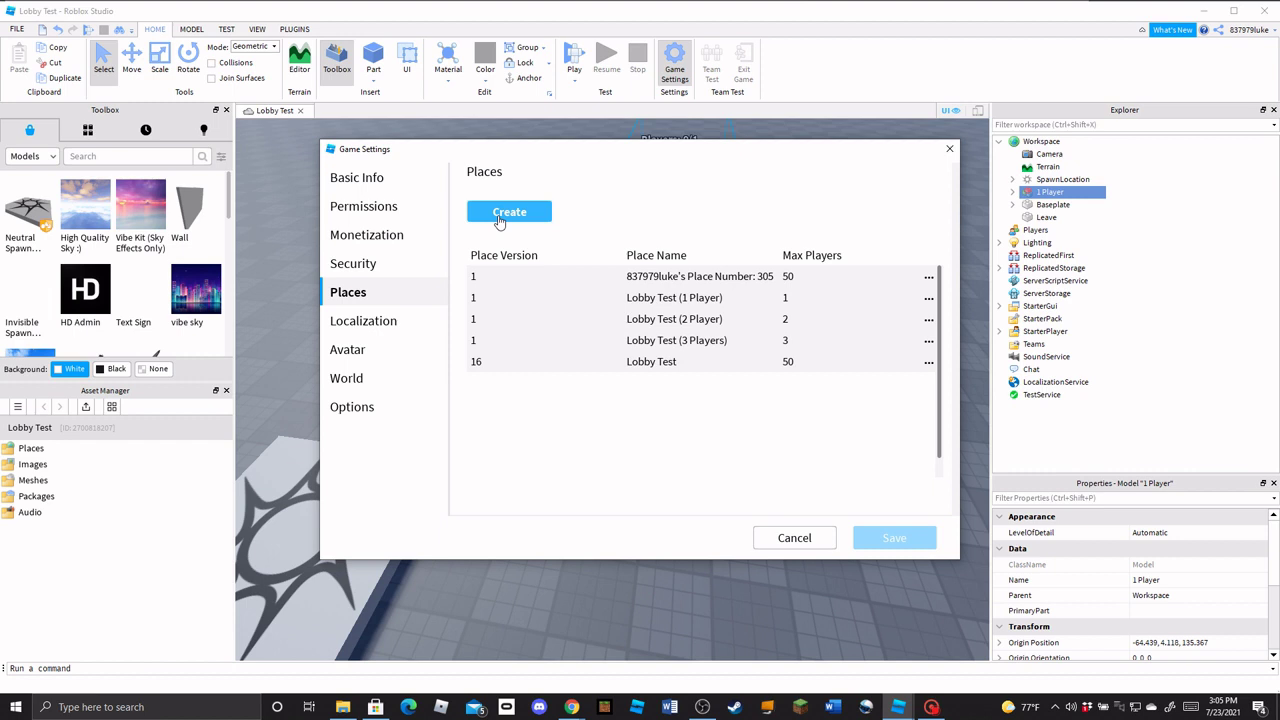
left_click(499, 214)
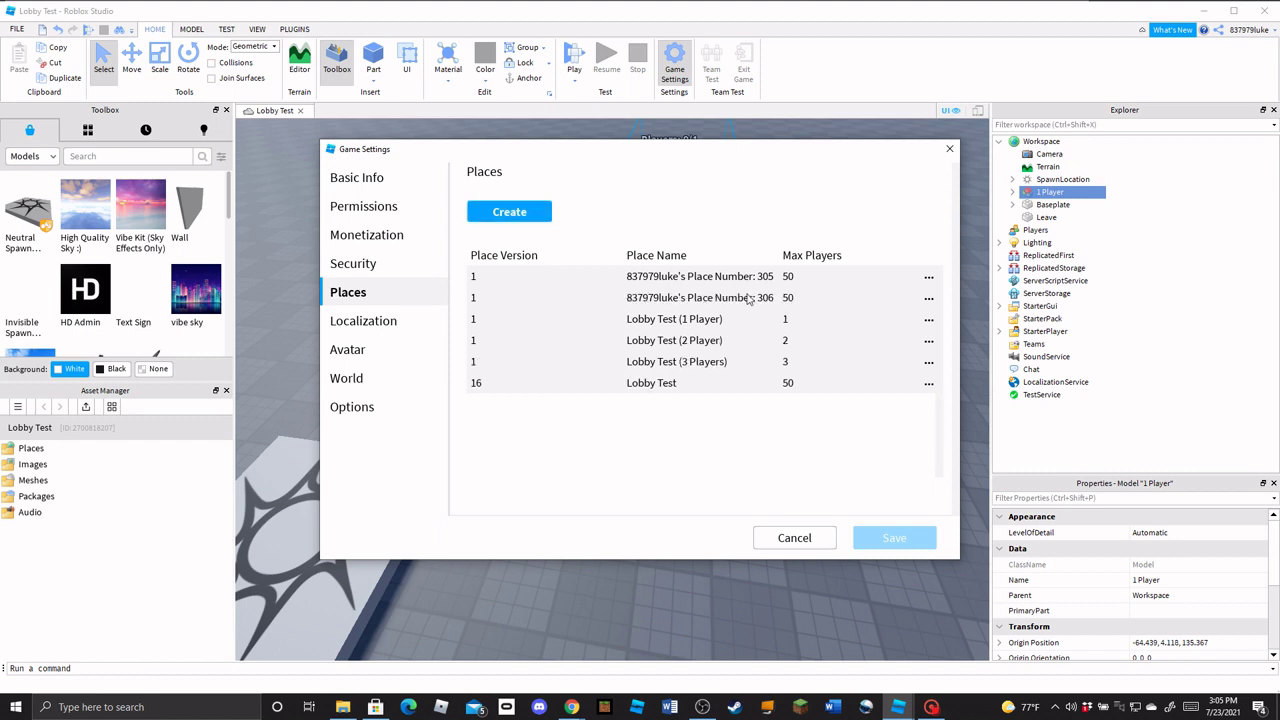
Set the maximum players of the place ending in "Place Number: 306" to 1 and save the game settings
left_click(928, 298)
left_click(893, 320)
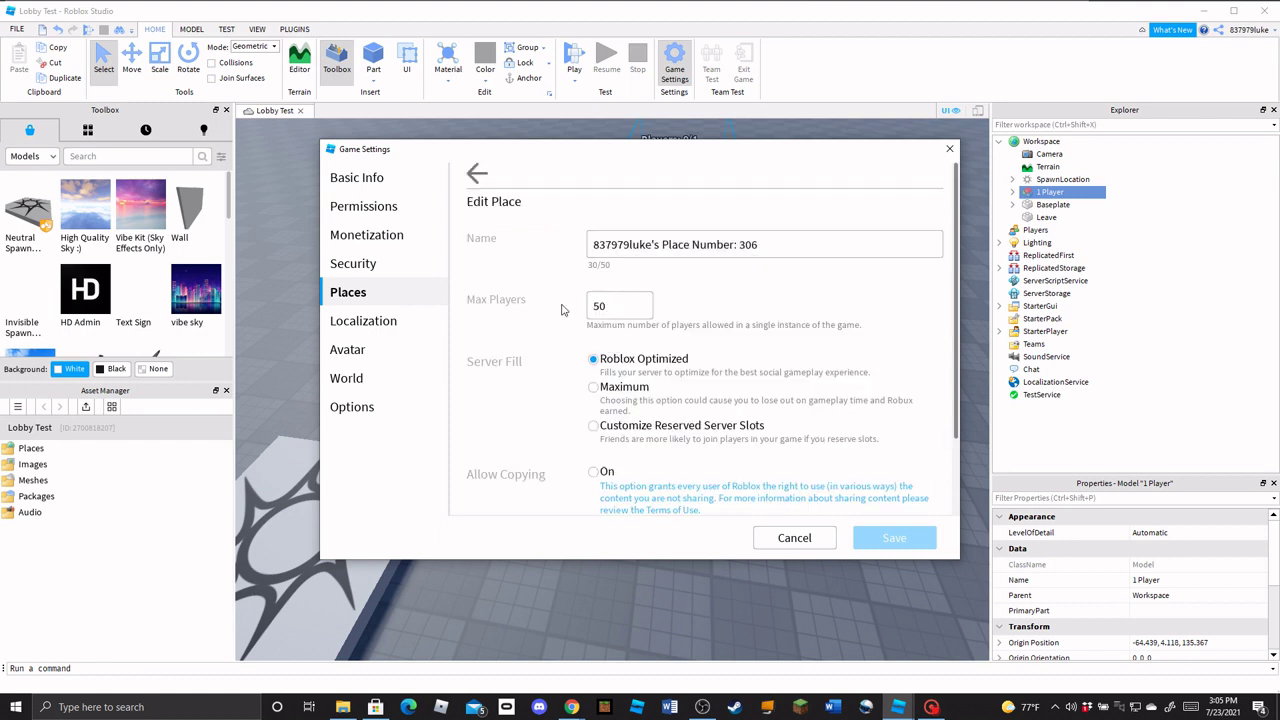
left_click(600, 306)
type("1")
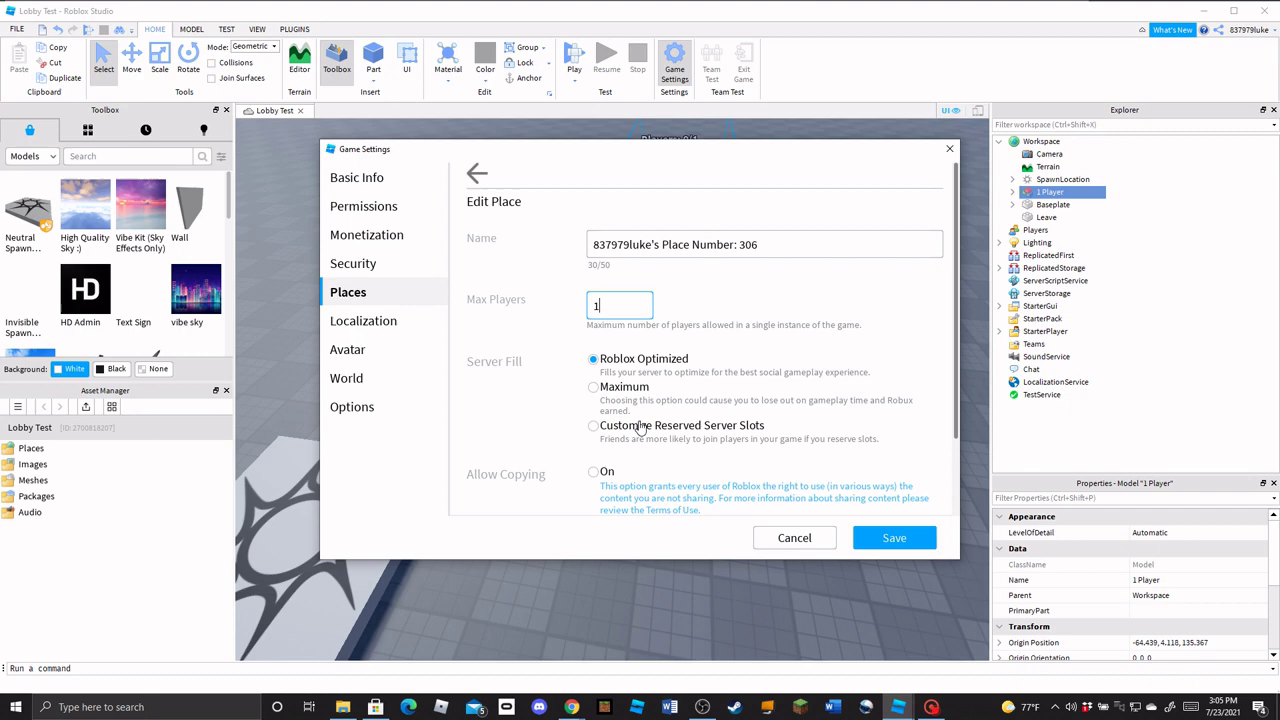
scroll(640, 425, "down", 2)
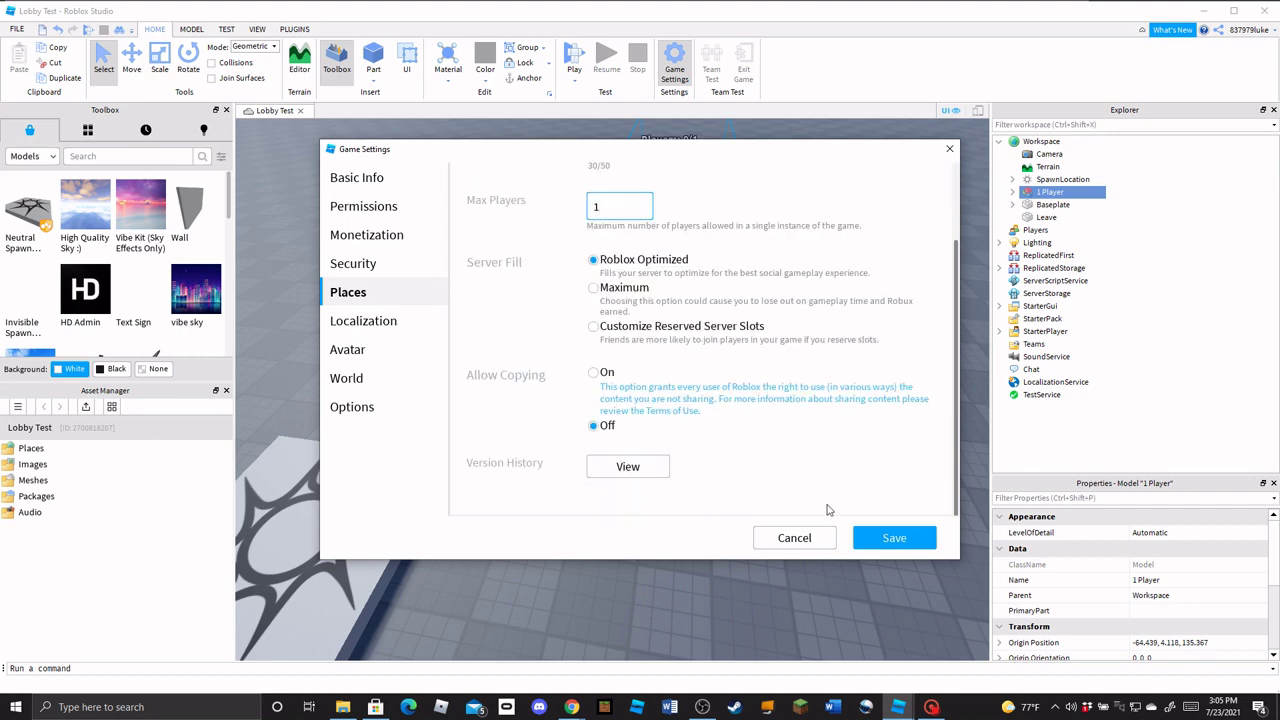
left_click(895, 538)
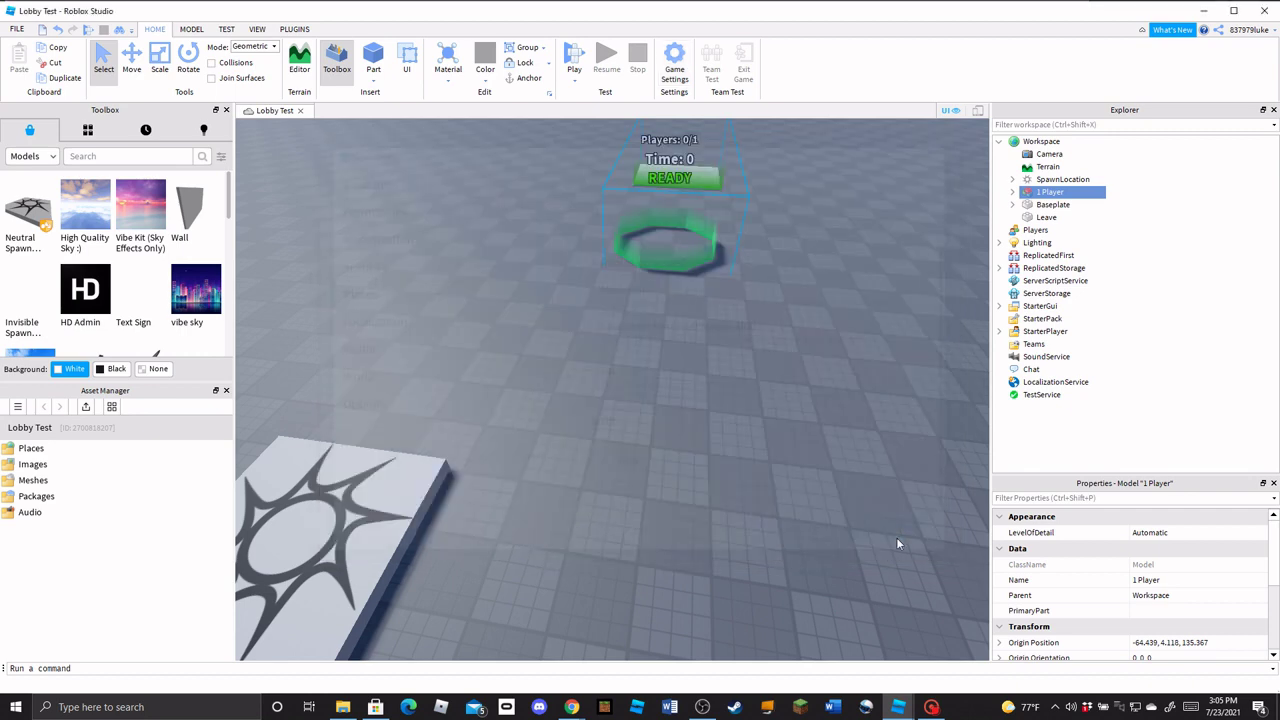
Open the Places folder in the Asset Manager and copy the ID of the place ending in "Place Number: 306"
right_click_drag(735, 338, 709, 337)
scroll(735, 338, "up", 3)
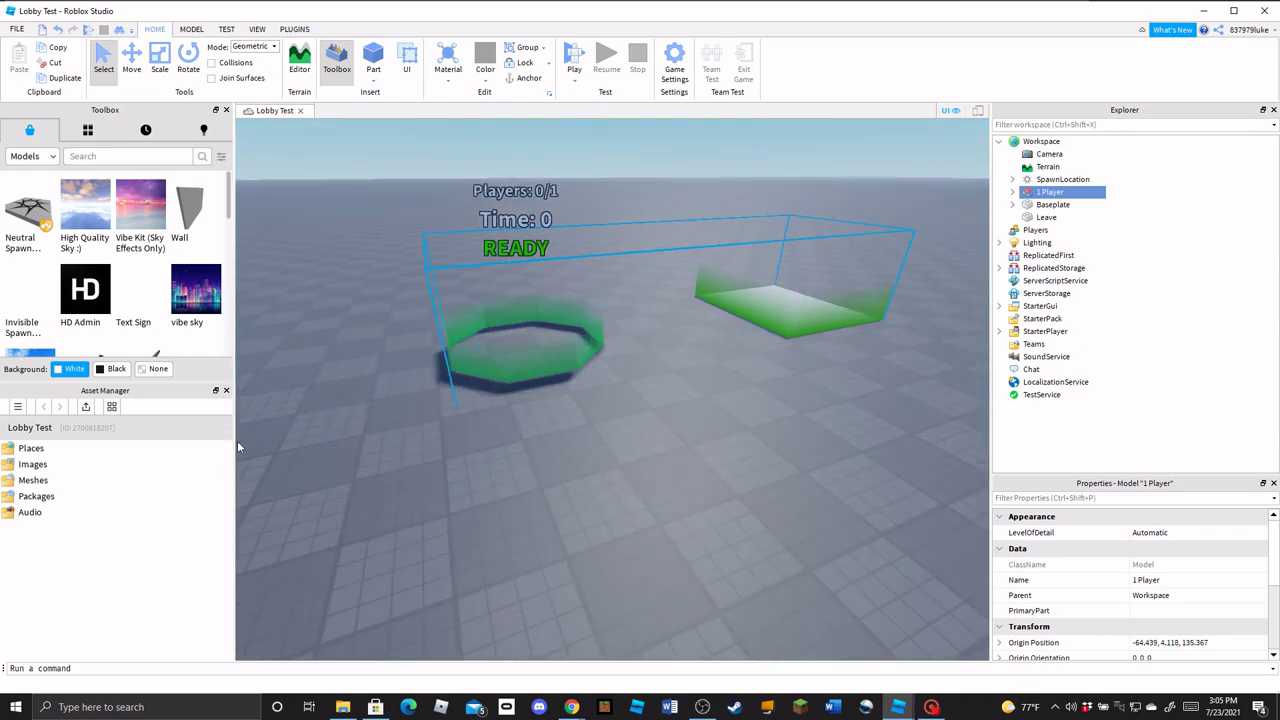
left_click(145, 460)
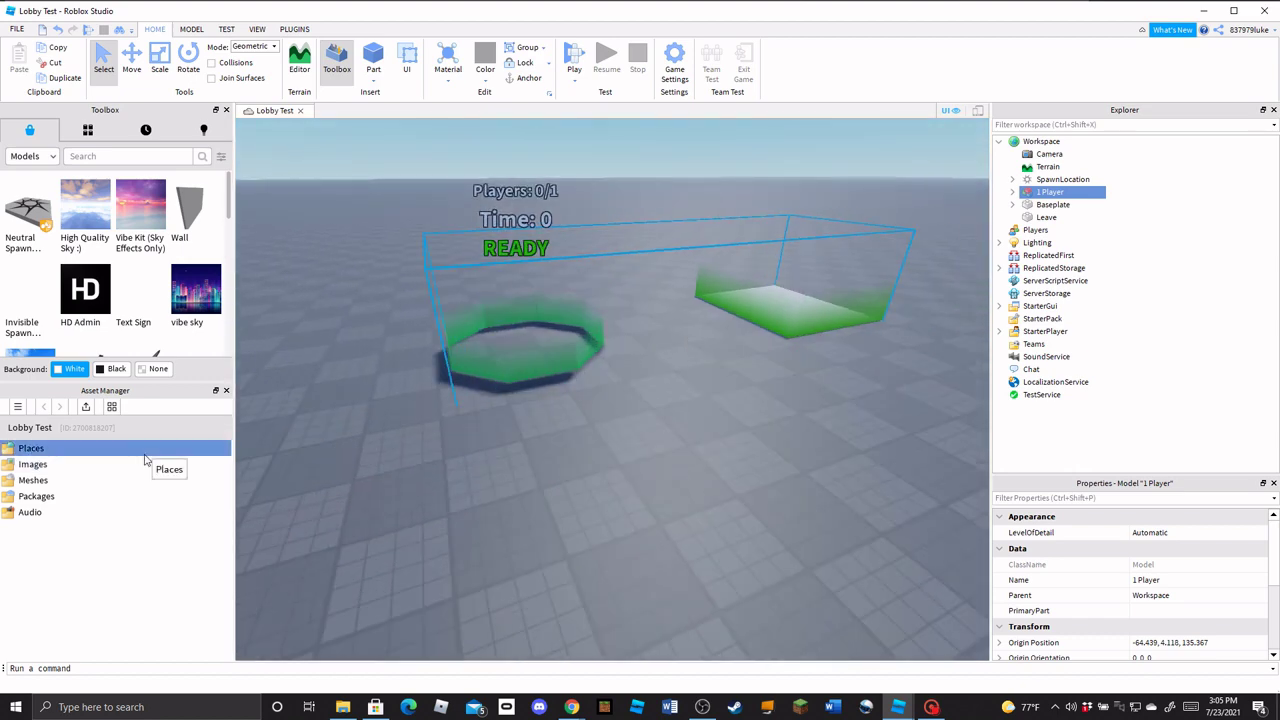
left_click(257, 30)
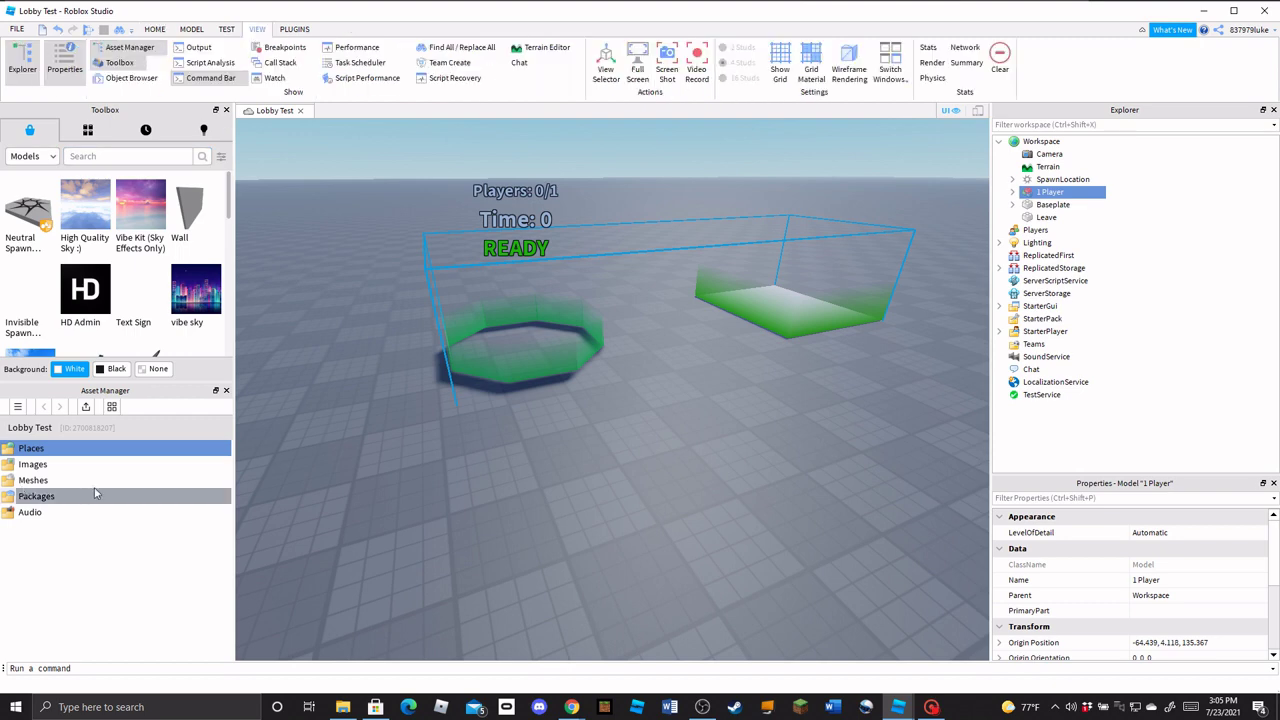
left_click(127, 50)
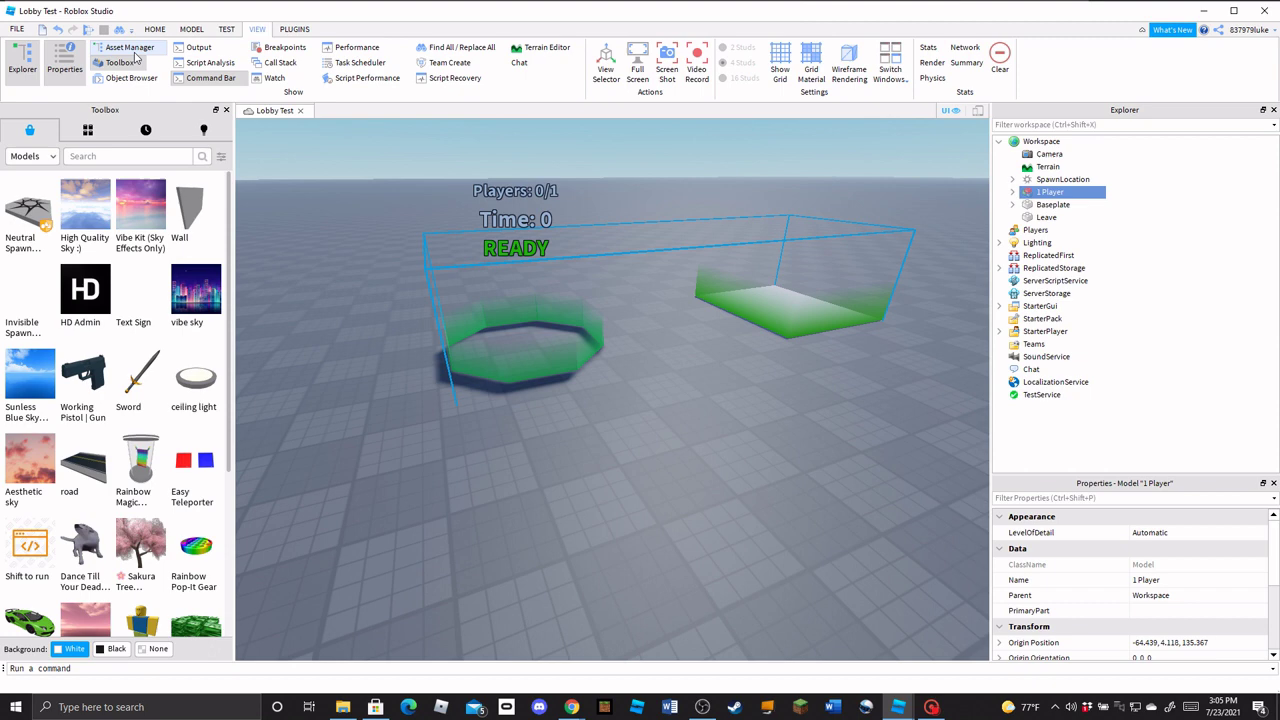
left_click(127, 50)
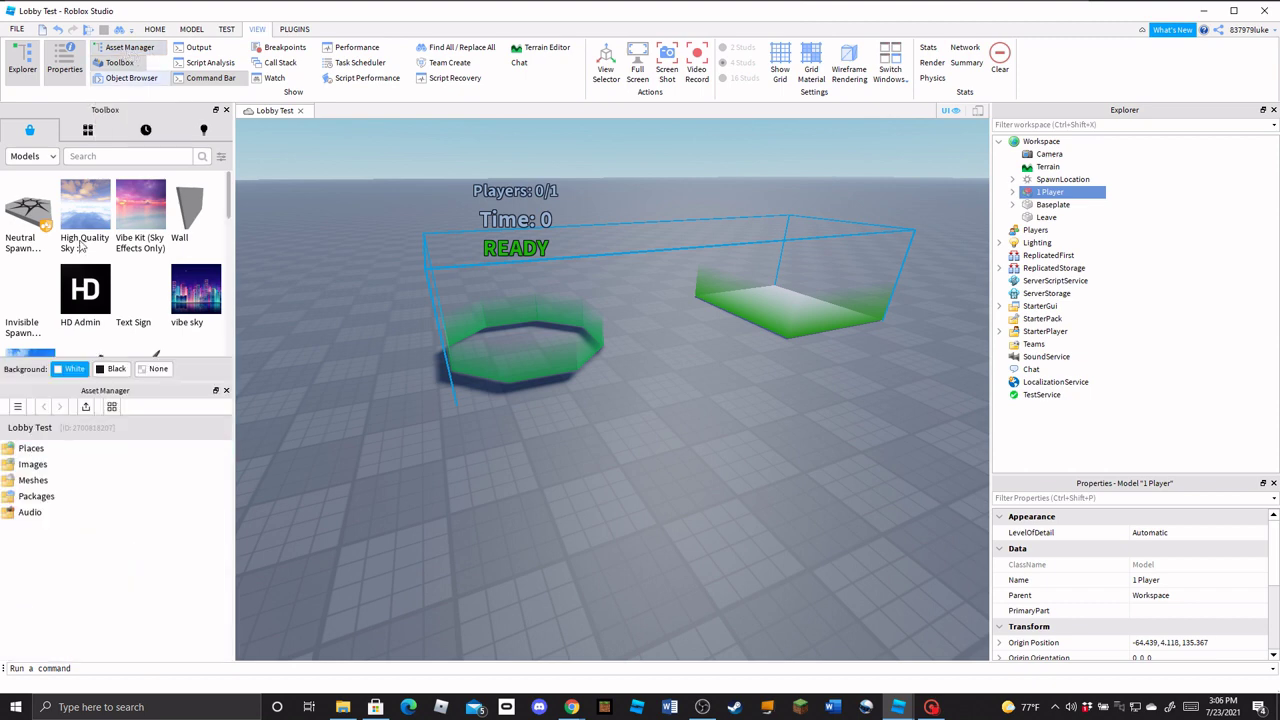
left_click(32, 449)
double_click(32, 449)
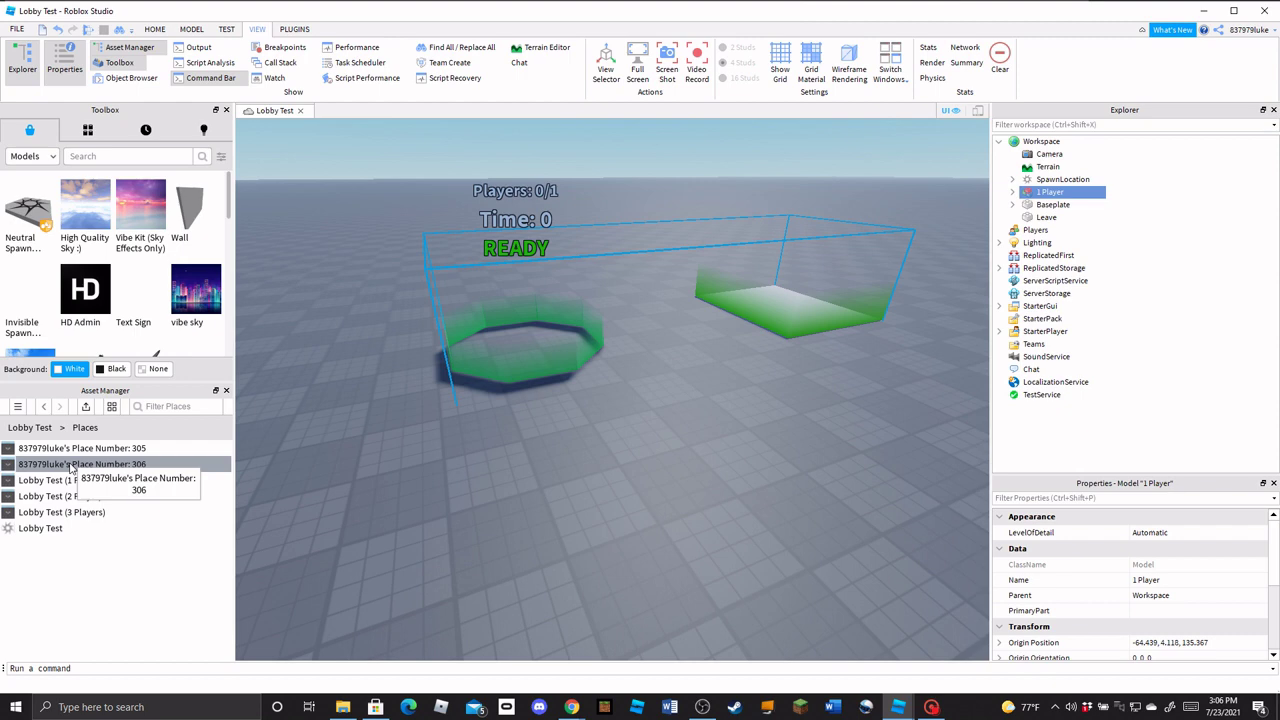
right_click(38, 468)
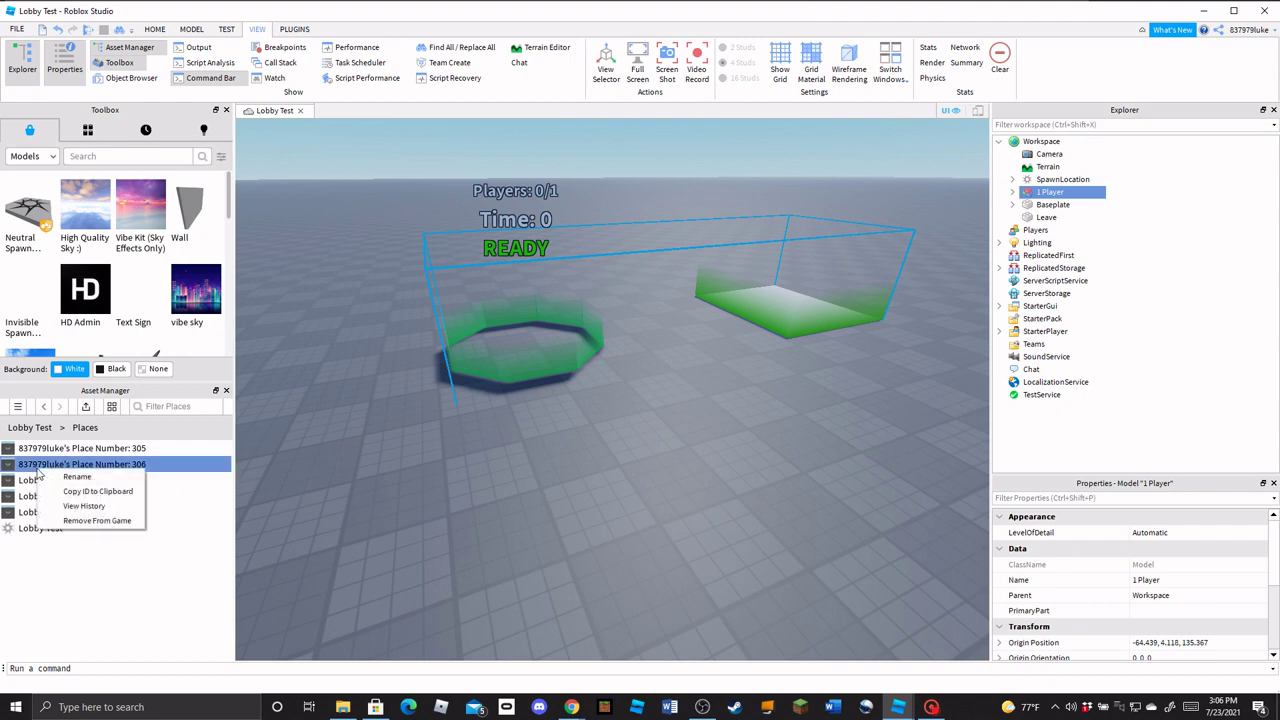
left_click(92, 492)
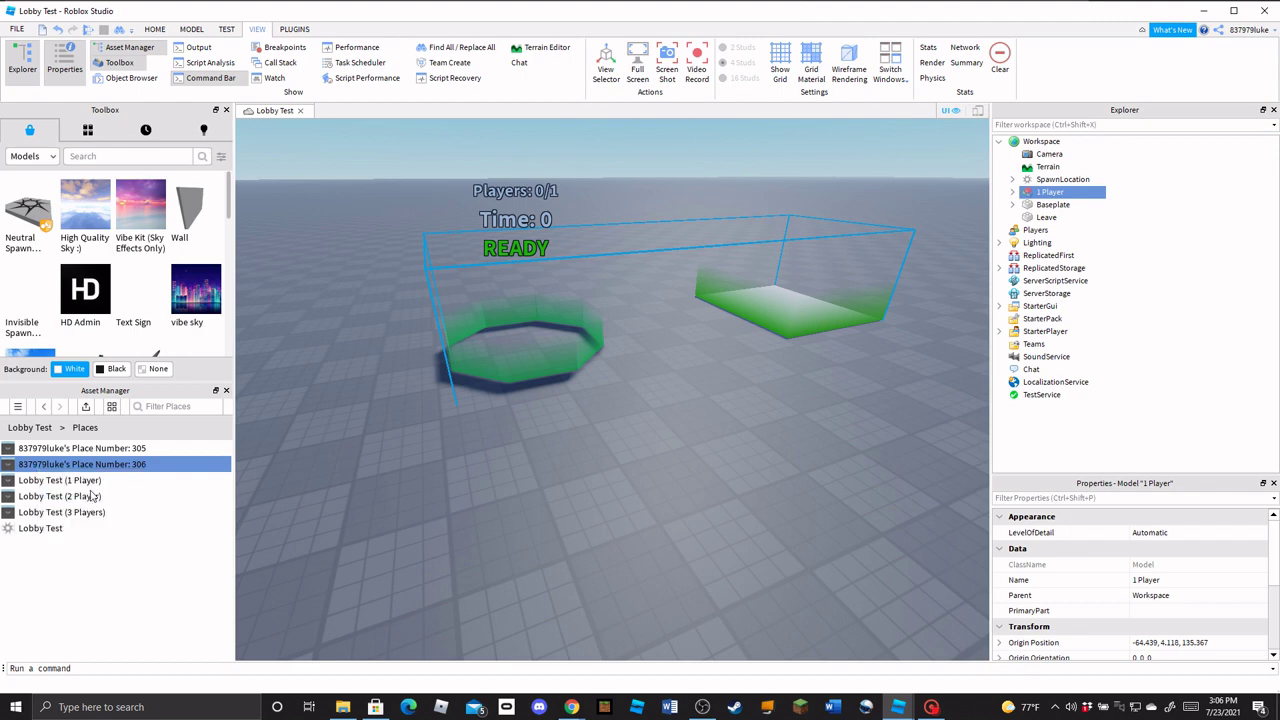
Replace the placeId value on line 3 of the 1 Player gate's TouchGateScript with the copied place ID and close the script
left_click(491, 366)
left_click(1040, 230)
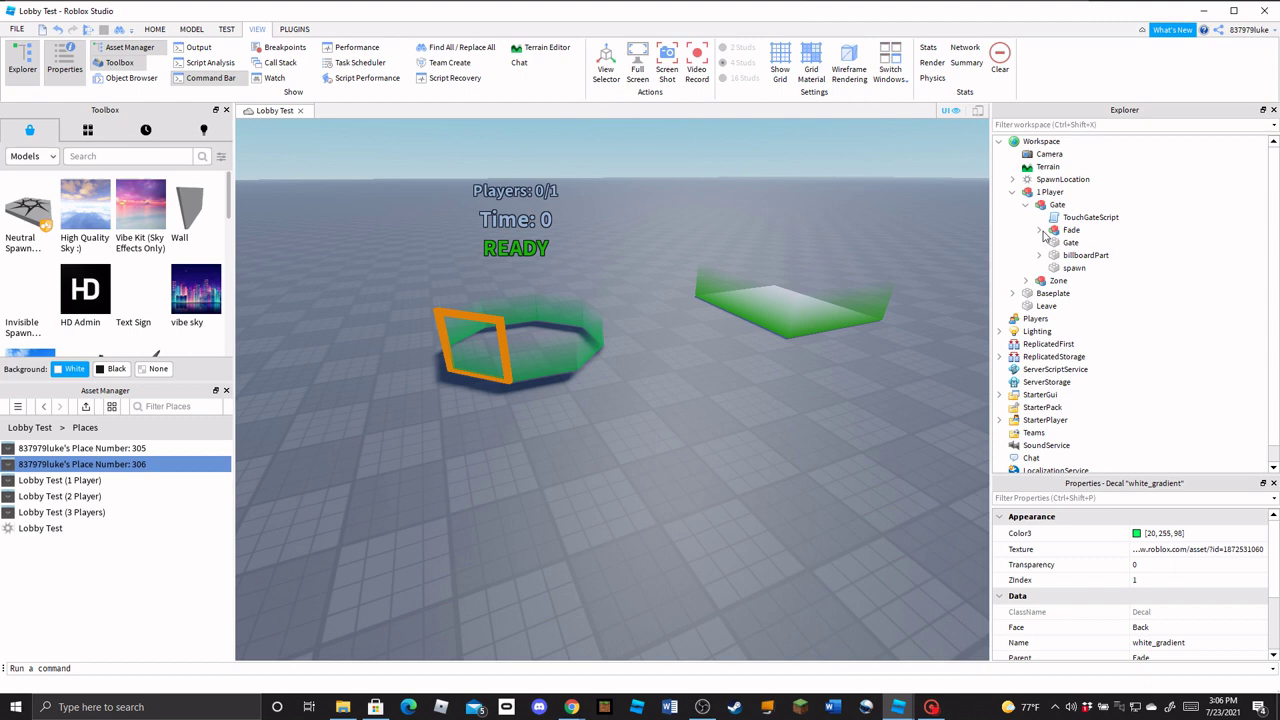
double_click(1066, 219)
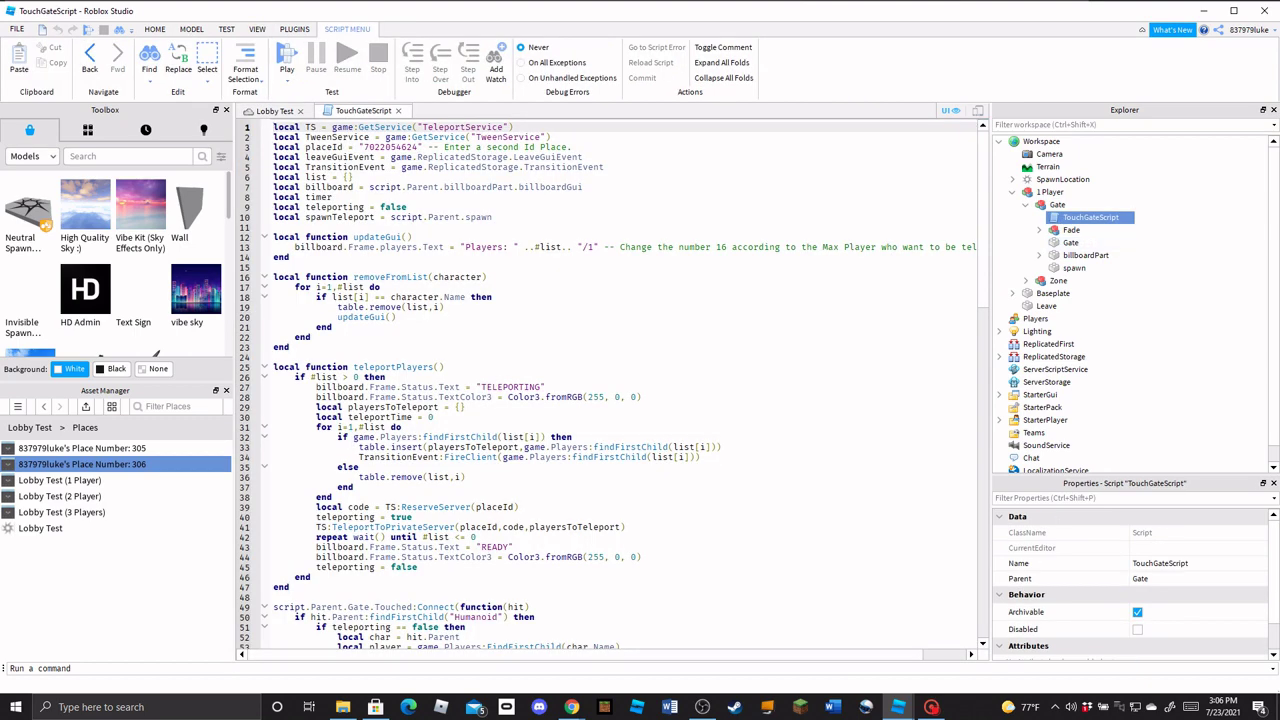
left_click_drag(418, 147, 390, 147)
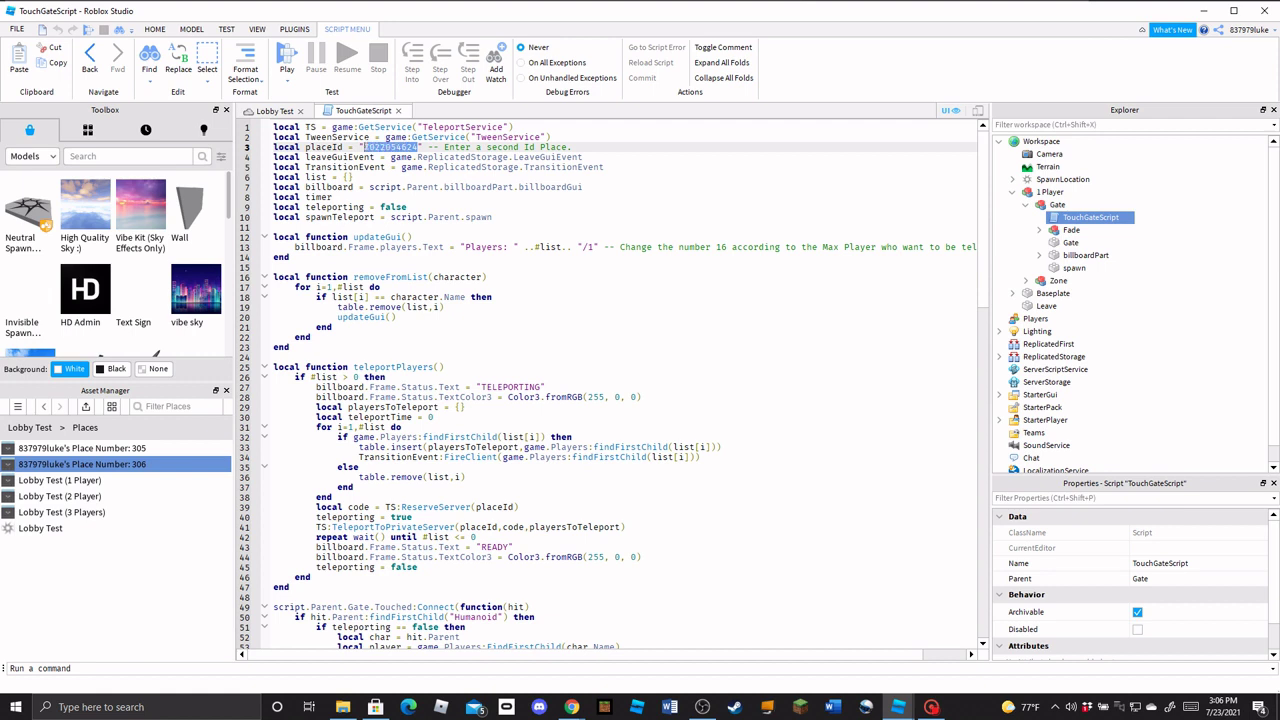
key("BackSpace")
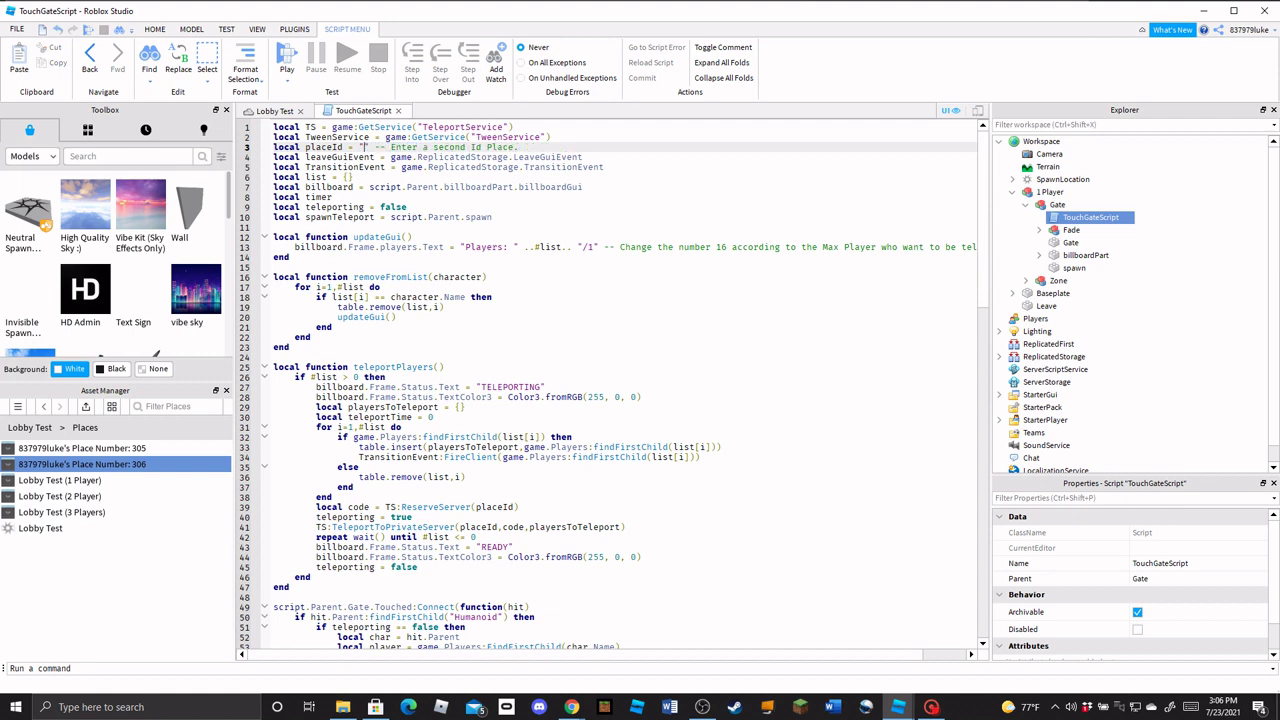
key("ctrl+v")
key("ctrl+z")
key("ctrl+z")
left_click_drag(419, 147, 371, 147)
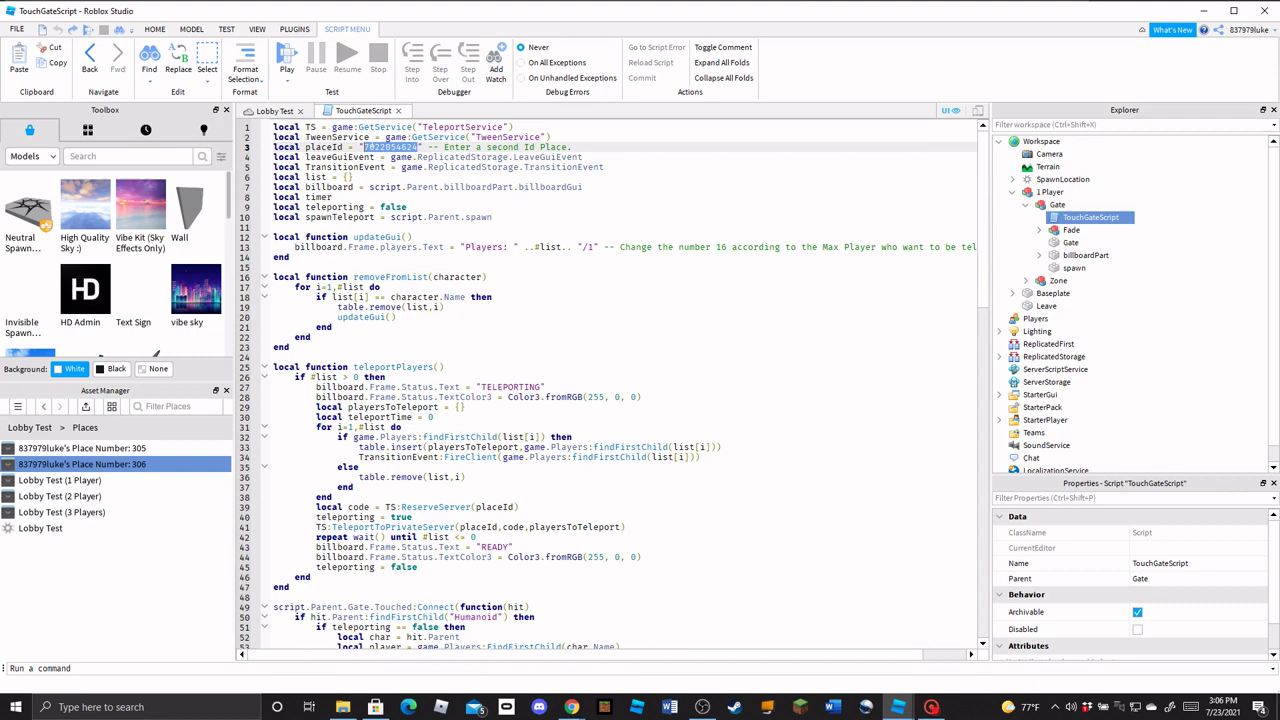
key("ctrl+v")
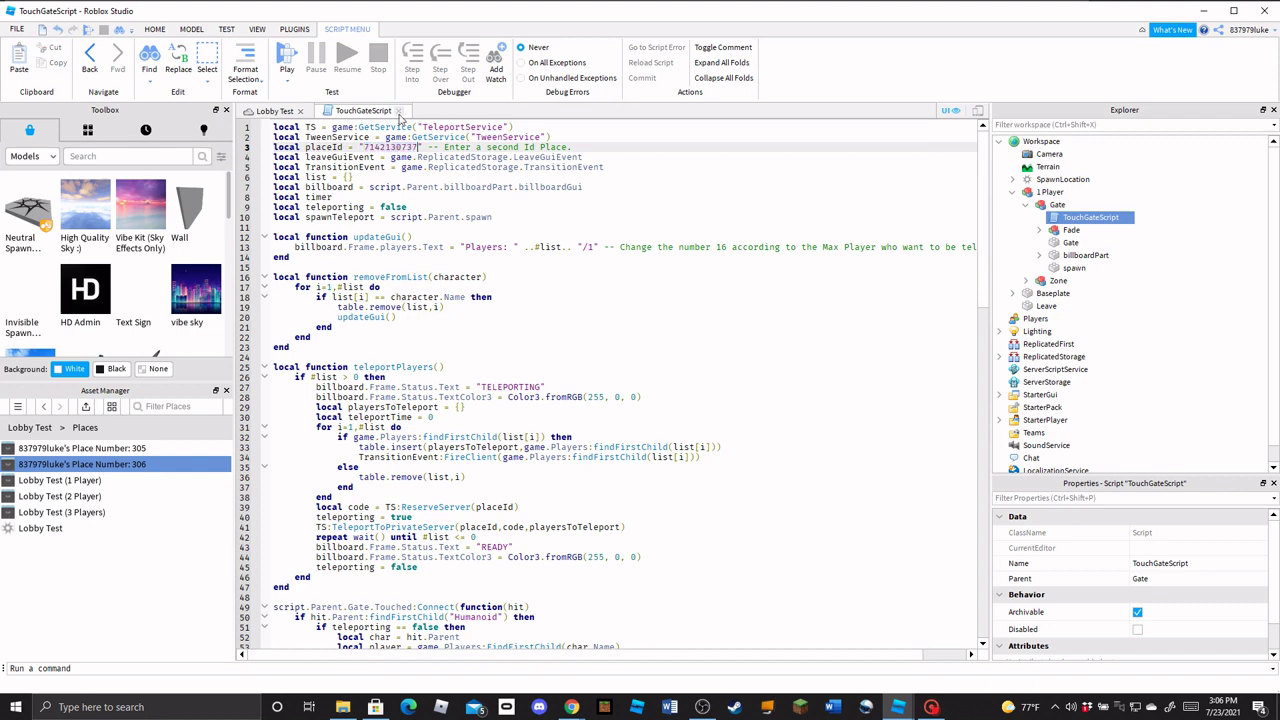
left_click(398, 111)
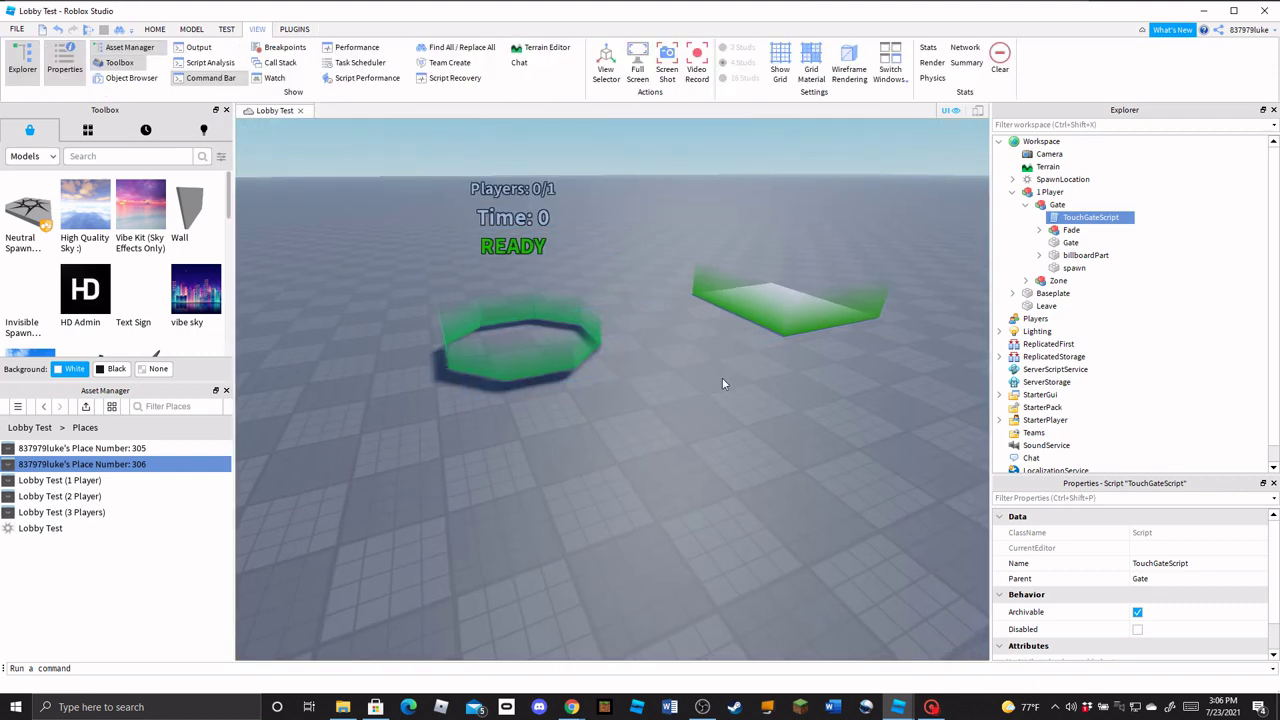
Duplicate the 1 Player gate model and place the copy on the baseplate beside the original
scroll(721, 377, "down", 3)
right_click_drag(721, 377, 729, 354)
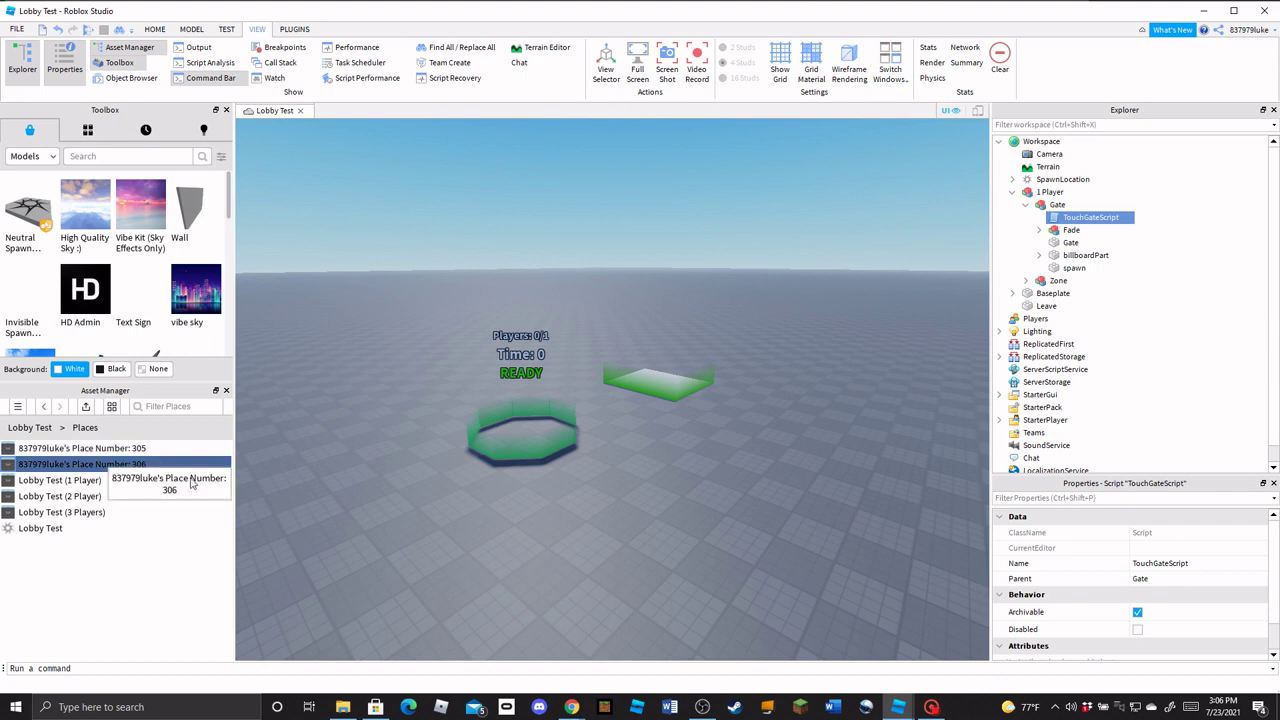
right_click_drag(471, 598, 472, 599)
scroll(471, 598, "down", 5)
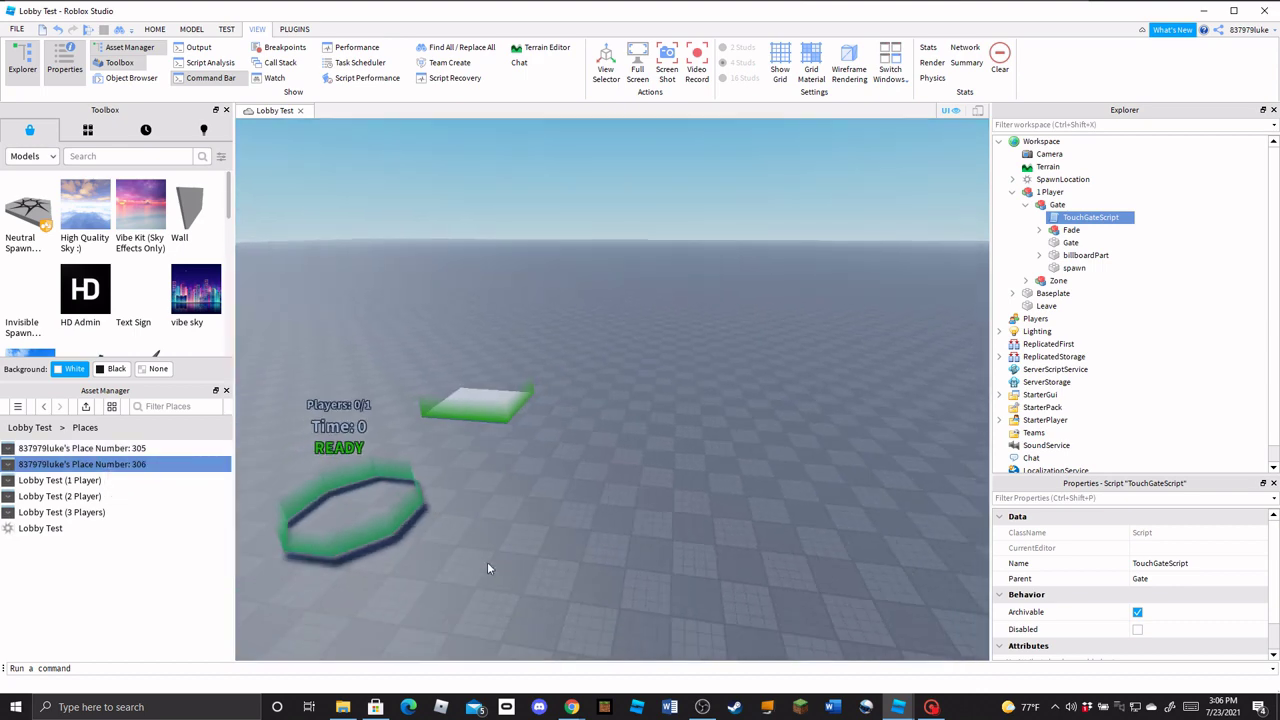
scroll(487, 562, "up", 2)
left_click(510, 463)
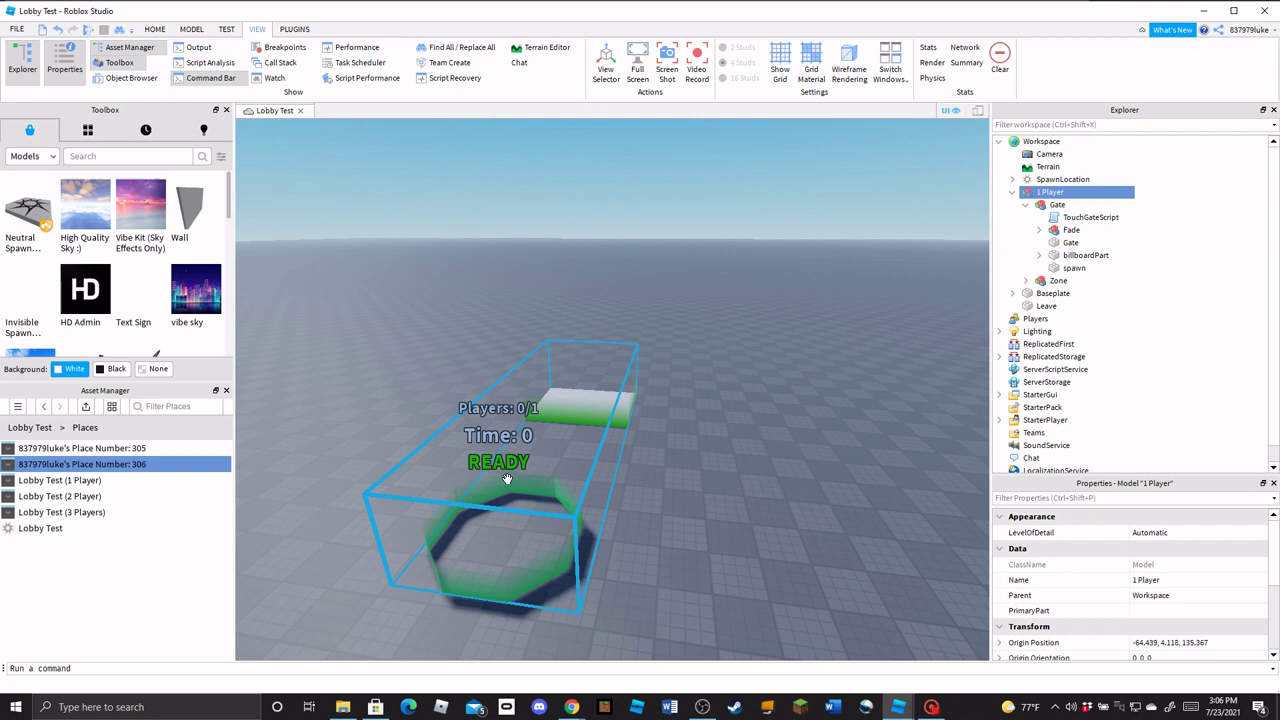
key("ctrl+d")
left_click_drag(507, 479, 808, 518)
key("ctrl+z")
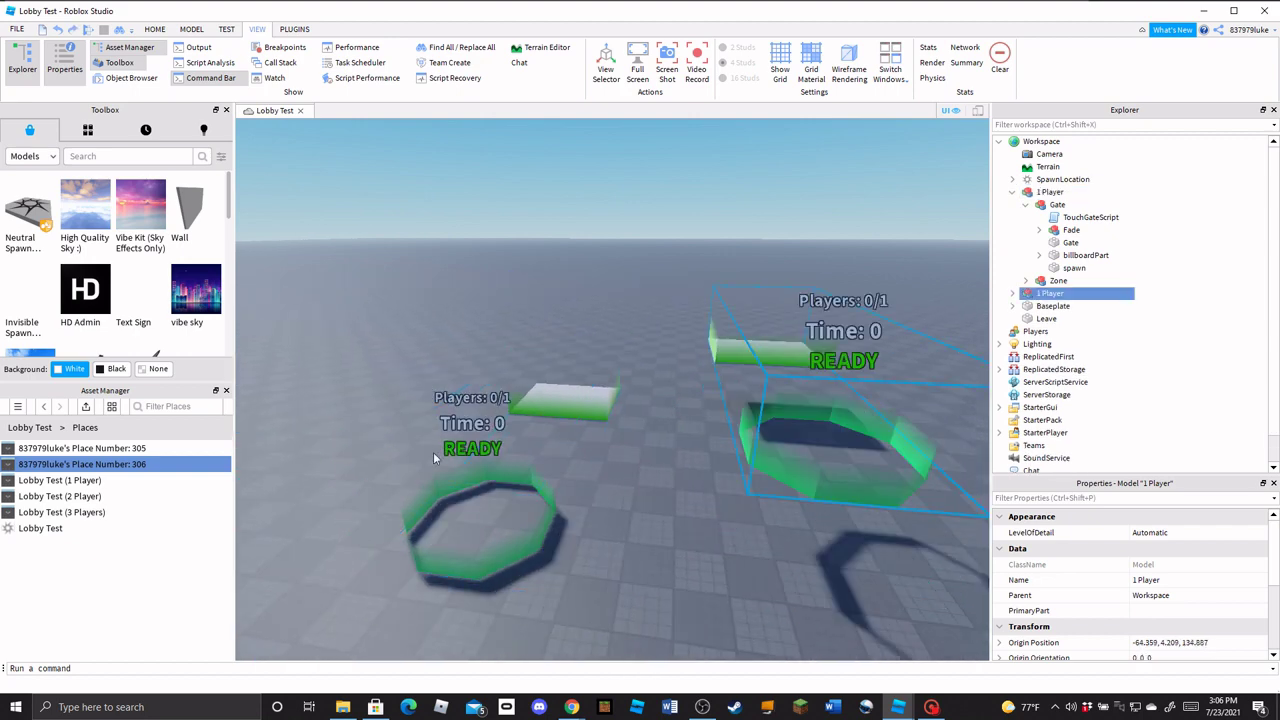
key("ctrl+y")
left_click_drag(769, 429, 606, 531)
right_click_drag(606, 531, 603, 530)
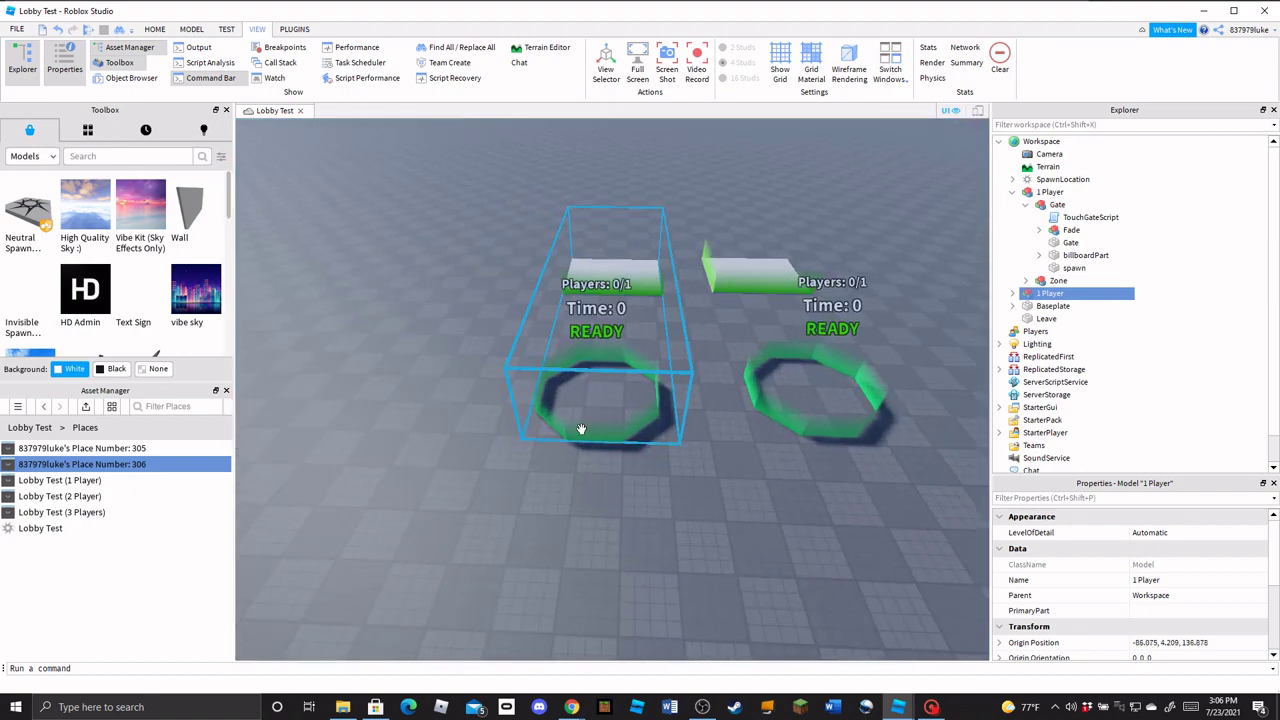
Duplicate the invisible Leave part and move the copy in front of the duplicated gate
key("s")
key("a")
right_click_drag(621, 432, 622, 432)
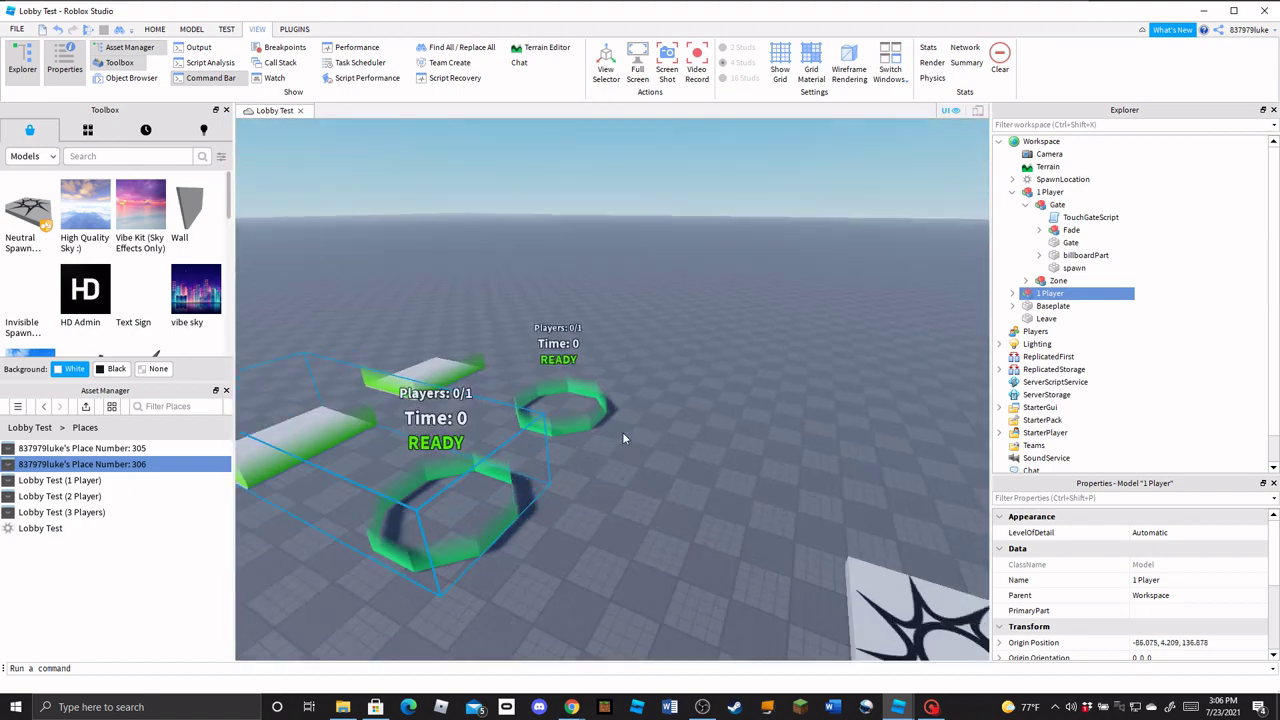
scroll(622, 437, "up", 3)
scroll(806, 538, "down", 3)
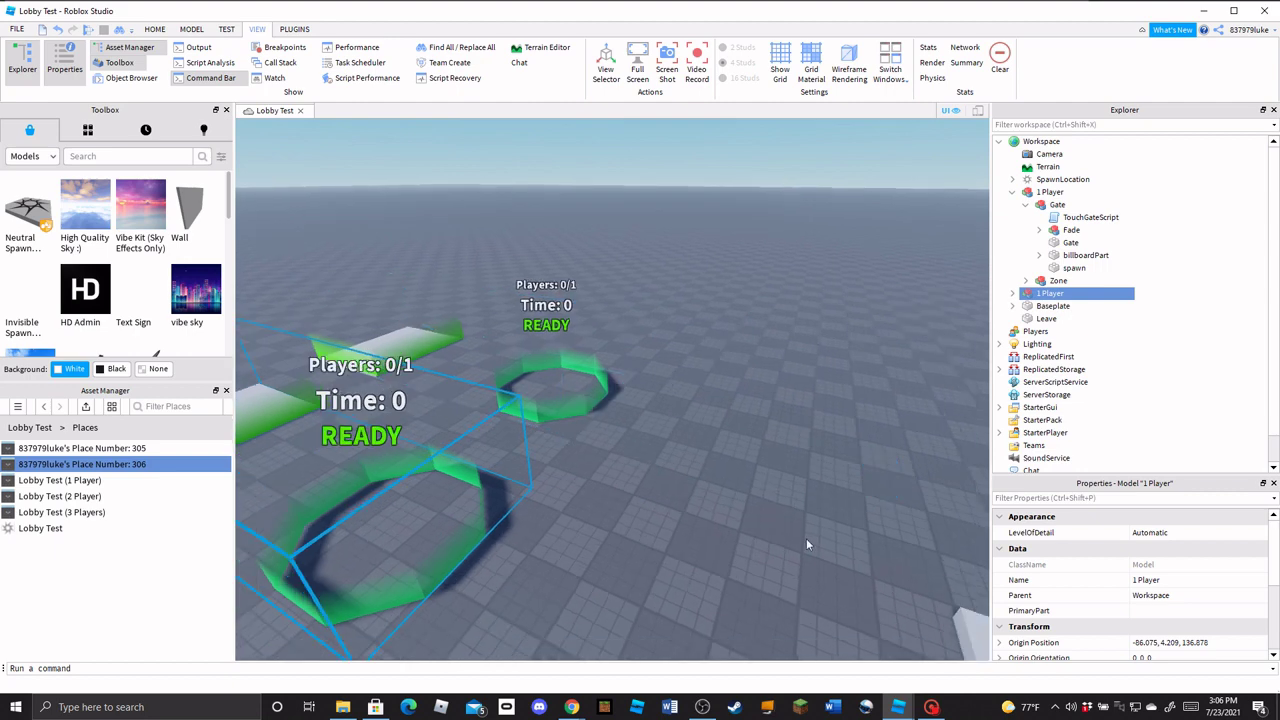
left_click(822, 445)
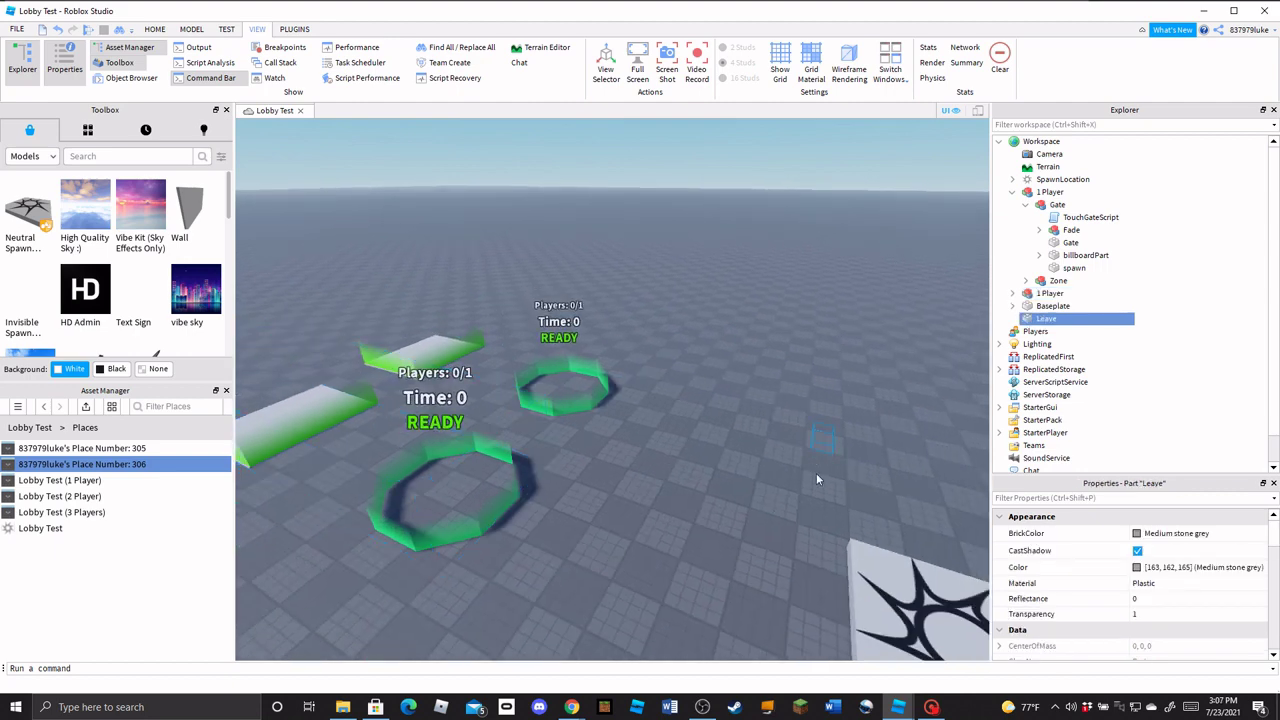
key("ctrl+d")
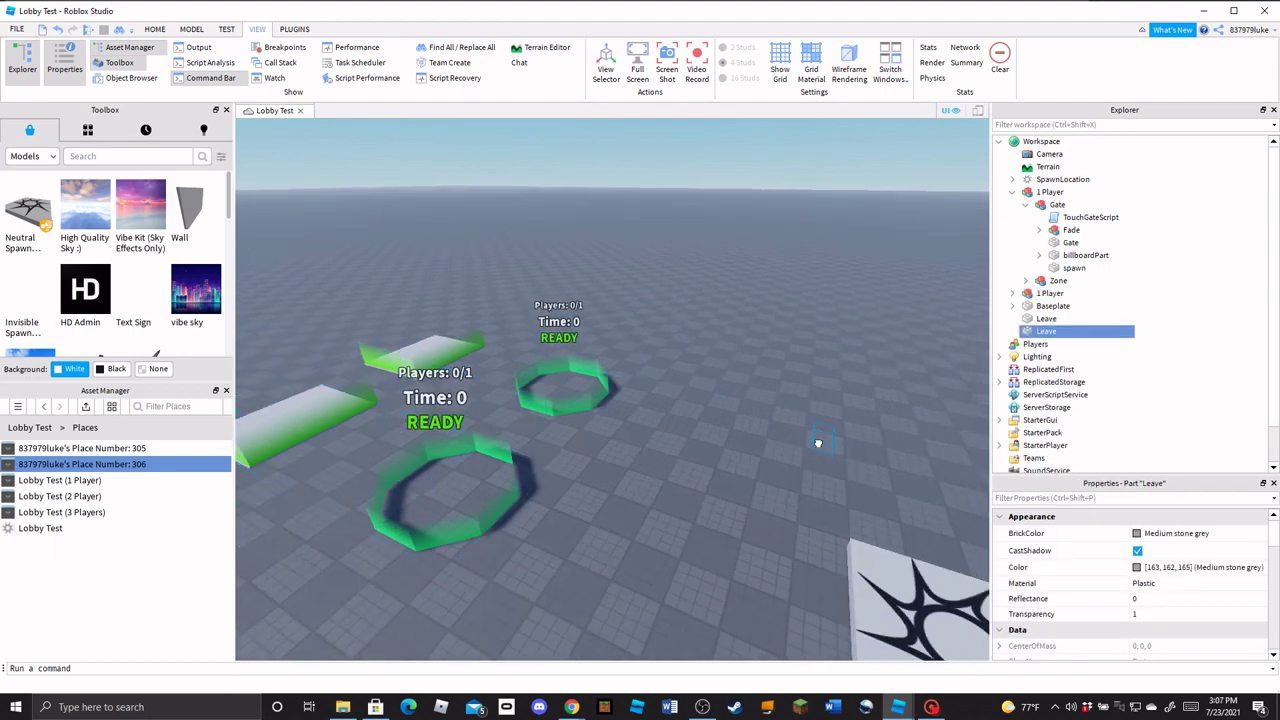
left_click_drag(816, 471, 773, 625)
Rename the duplicated gate model to 2 Player
left_click(492, 512)
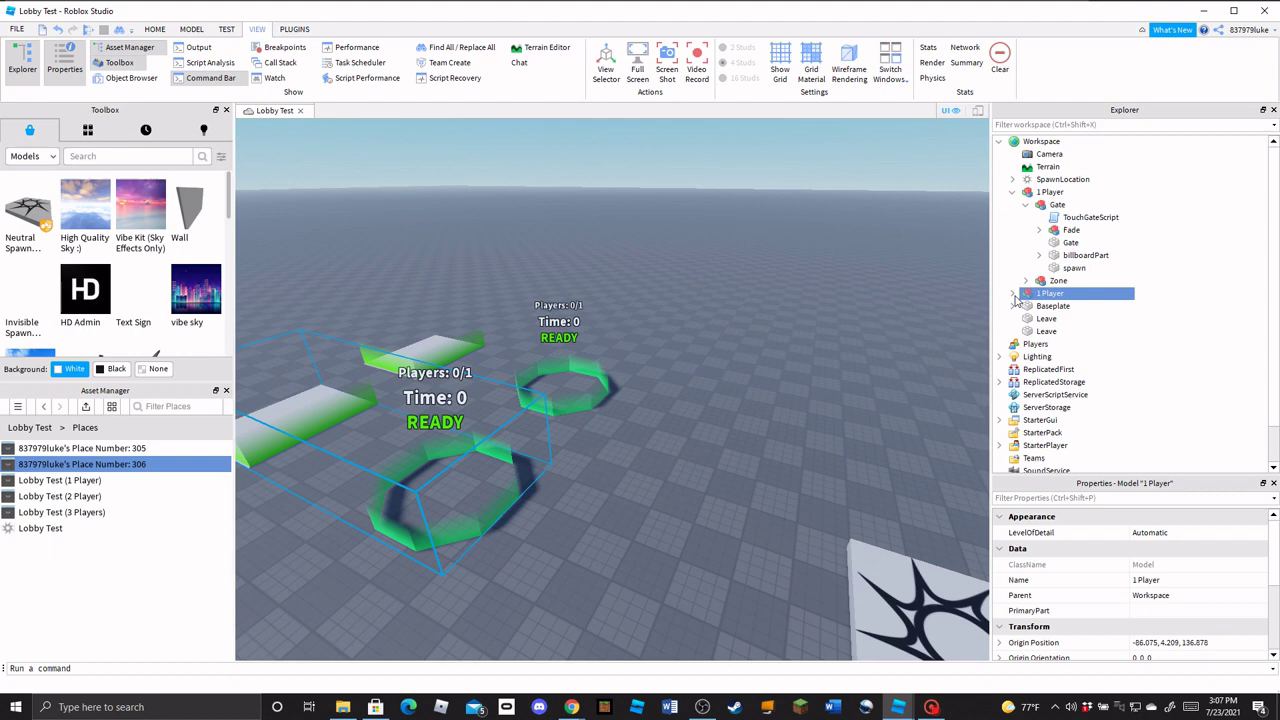
left_click(1134, 580)
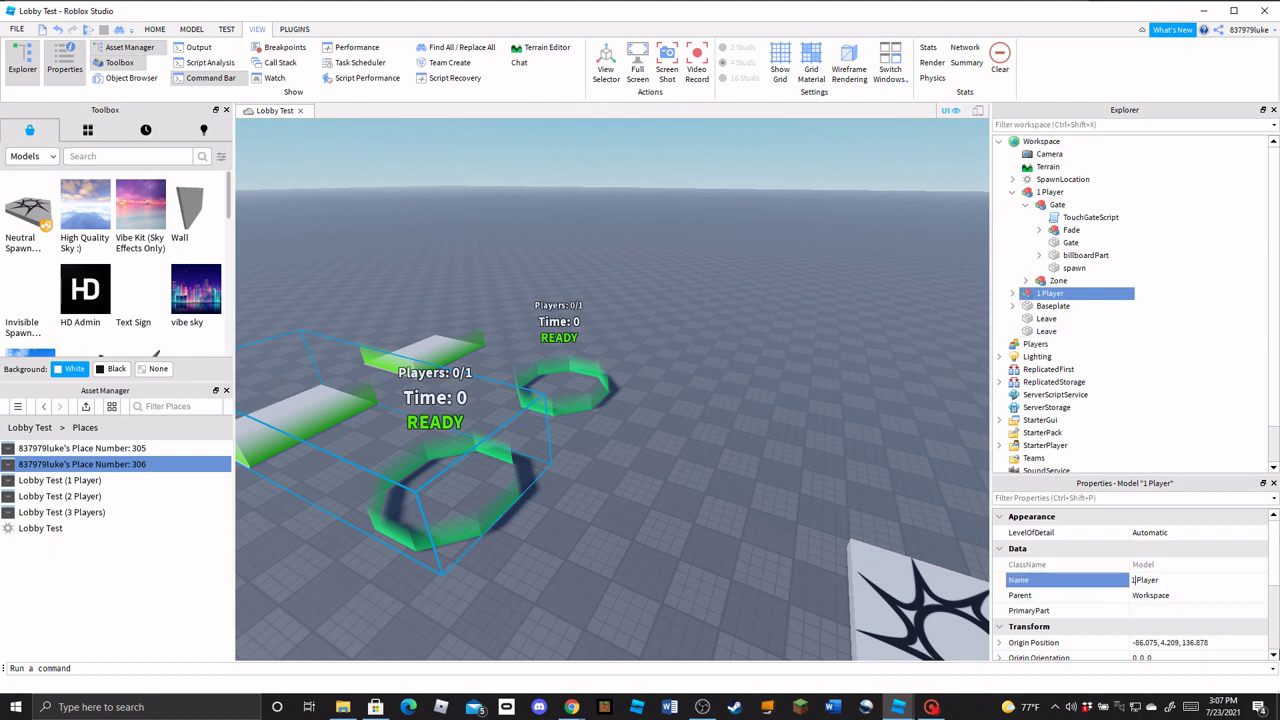
type("2")
key("Return")
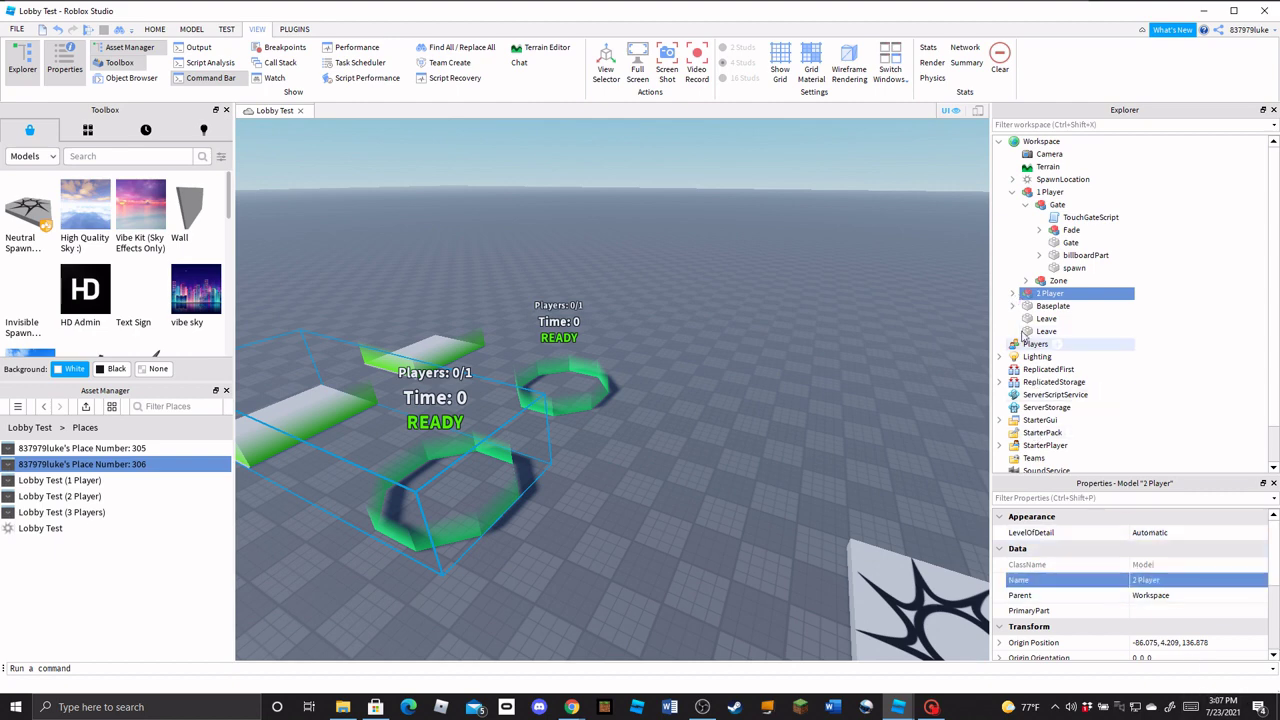
In the 2 Player gate's TouchGateScript, change the MoveTo target on line 85 to game.Workspace.Leave2.Position
left_click(1013, 293)
left_click(1025, 318)
left_click(1026, 305)
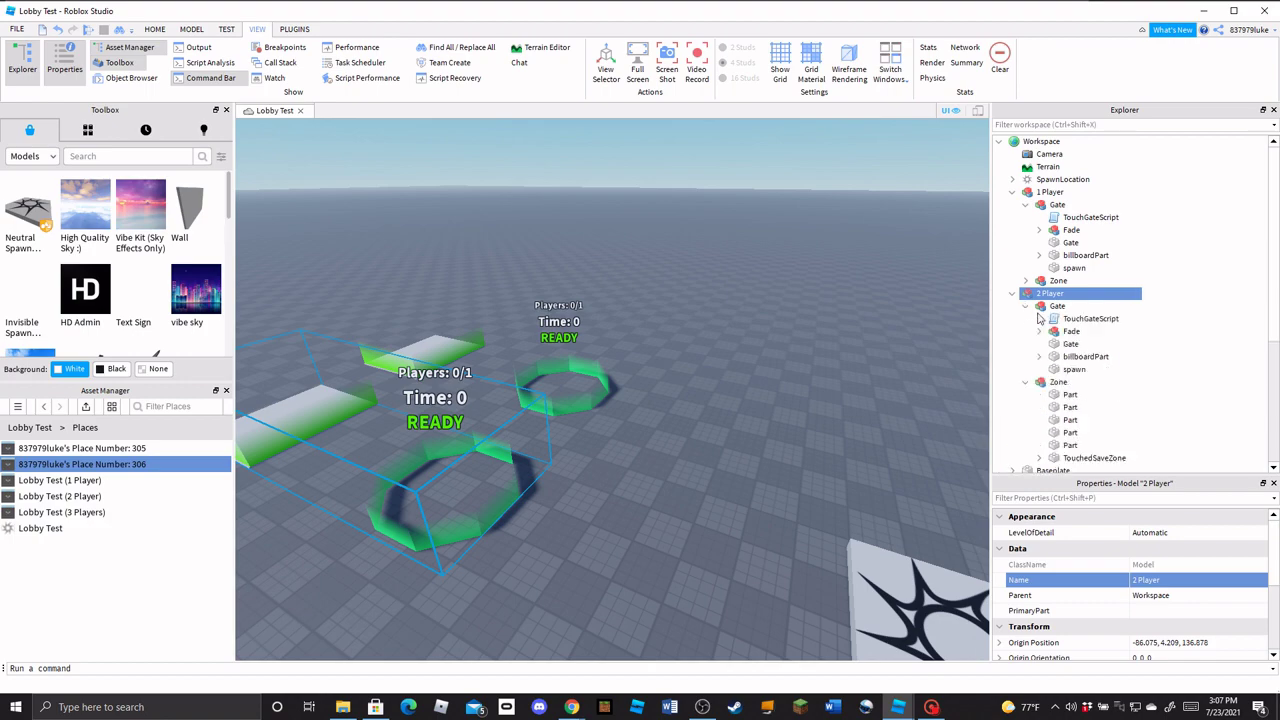
double_click(1066, 320)
scroll(610, 380, "down", 20)
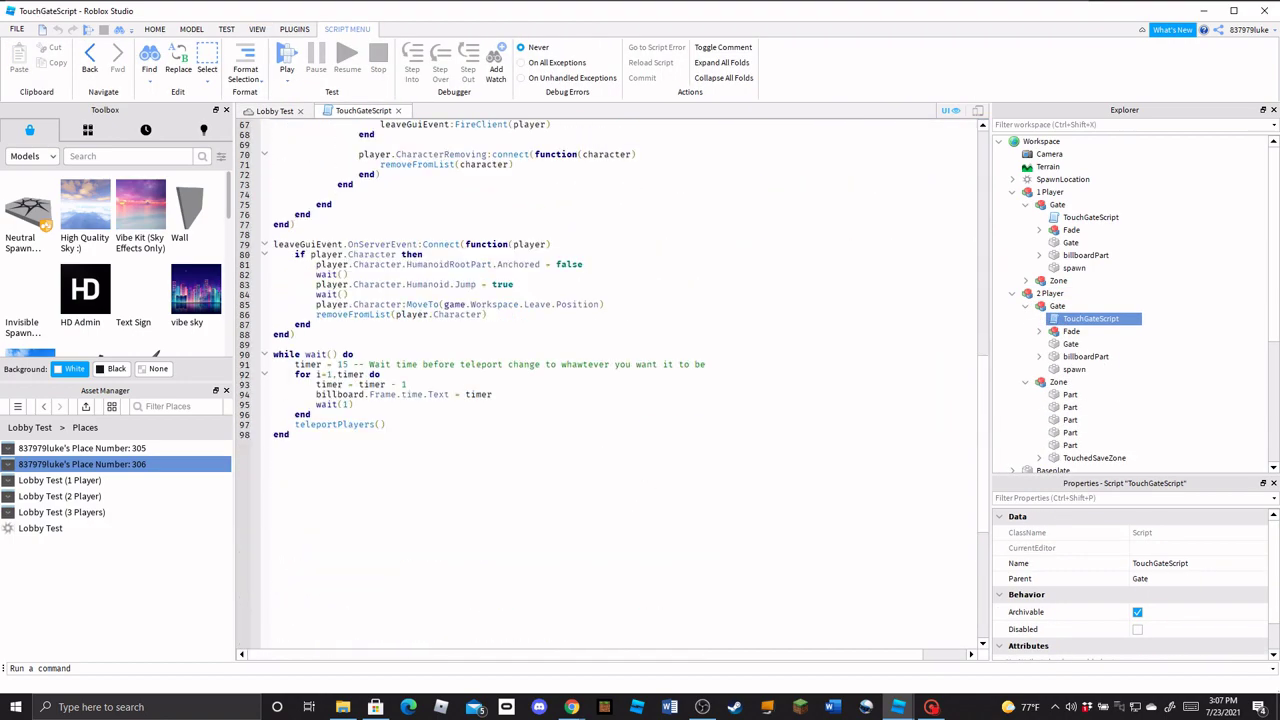
scroll(610, 380, "up", 5)
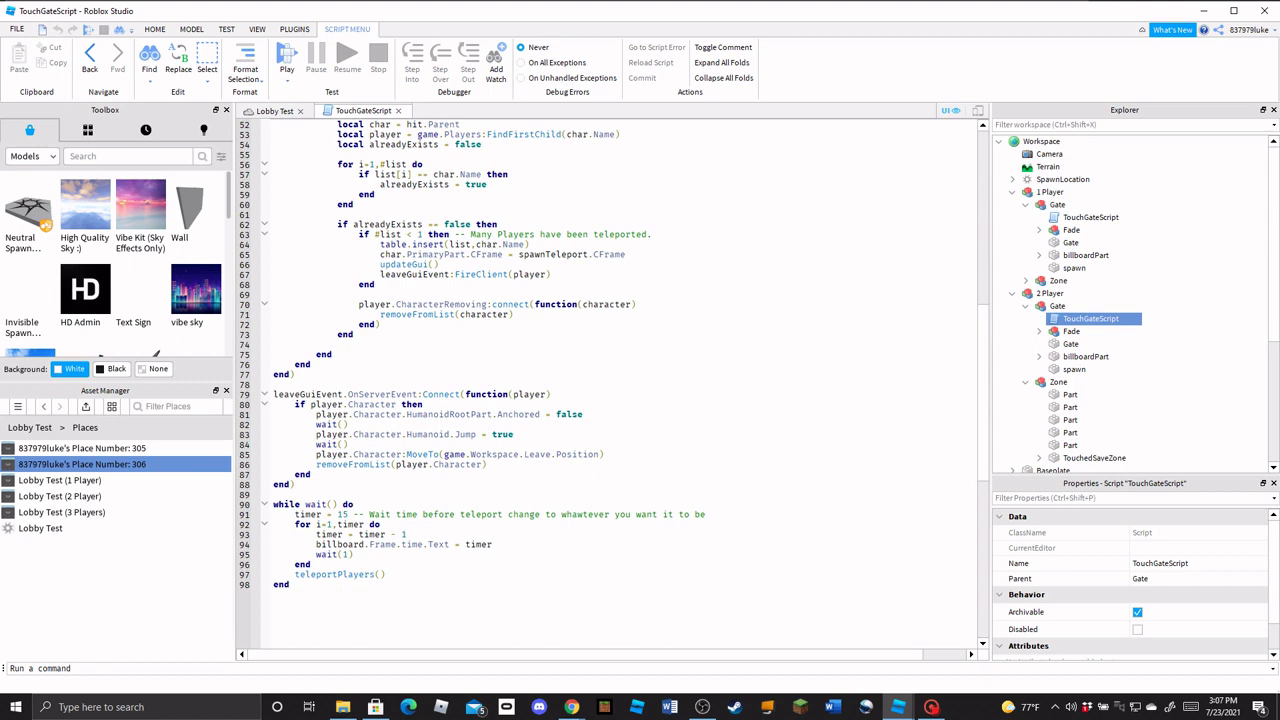
left_click(610, 454)
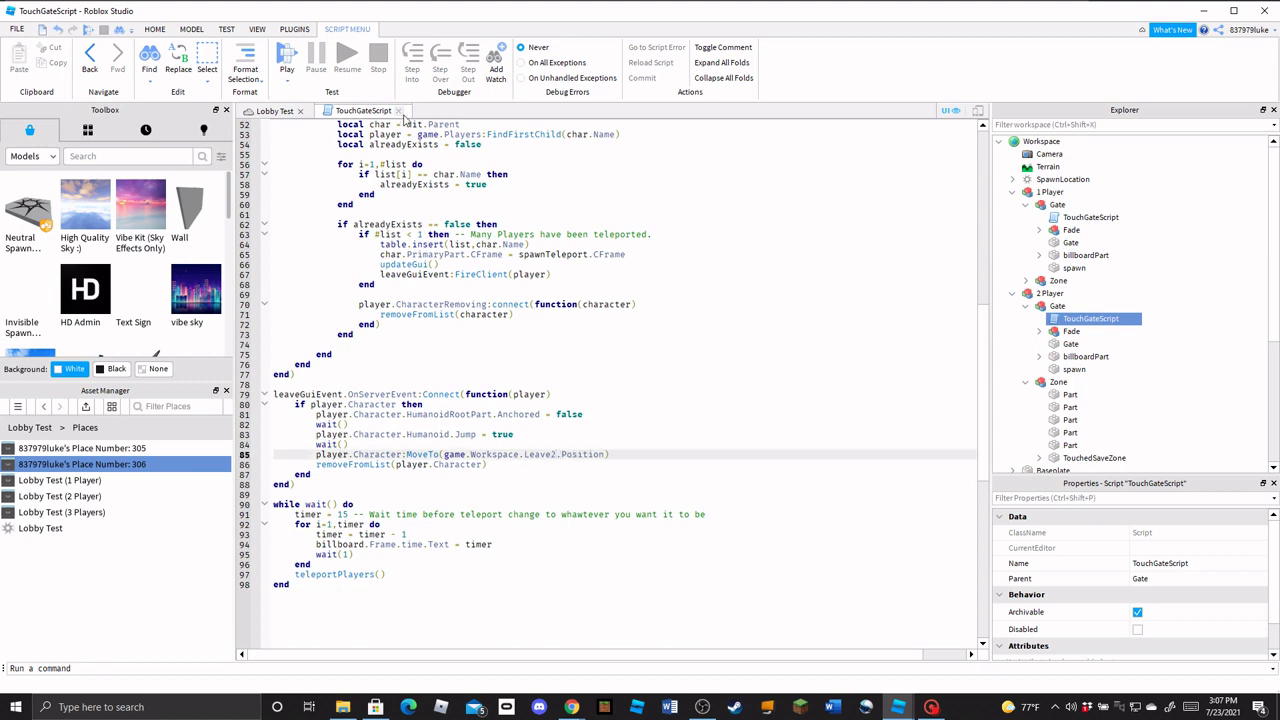
Close the script and rename the duplicated Leave part in the Workspace to Leave2
left_click(398, 111)
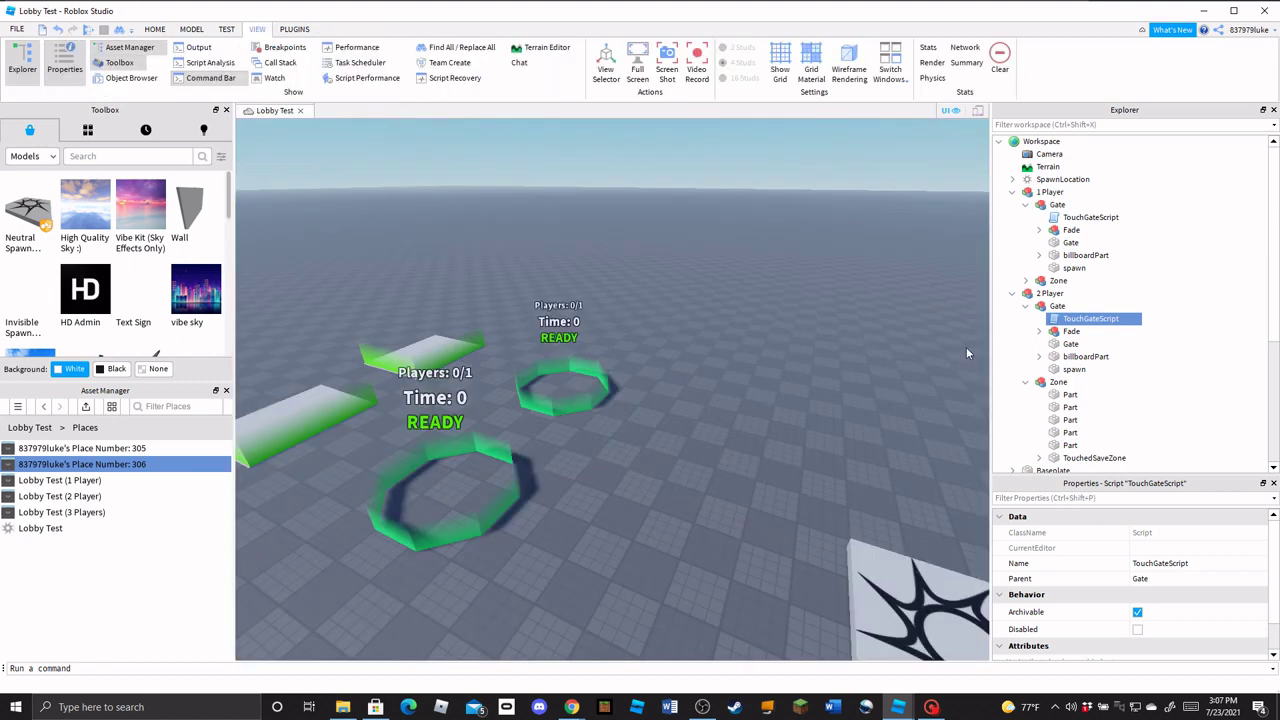
left_click(1013, 294)
left_click(1013, 306)
left_click(1013, 306)
left_click(1038, 319)
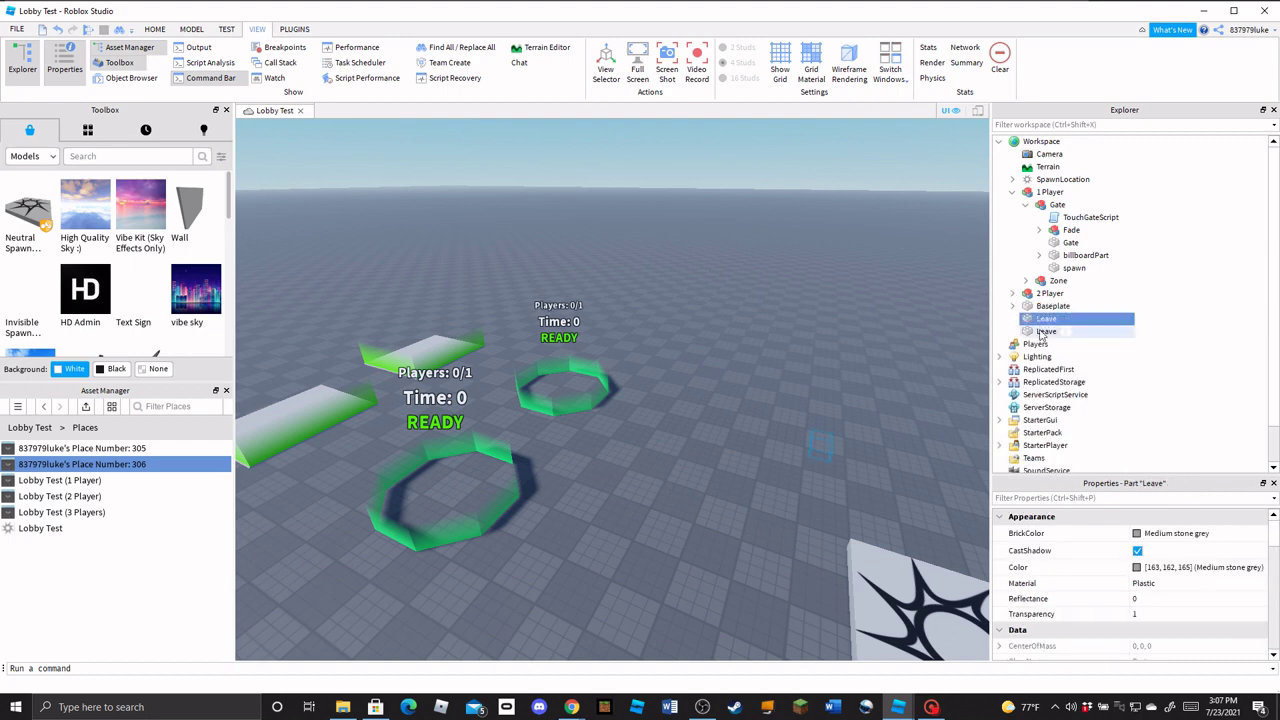
left_click_drag(1042, 334, 1043, 334)
scroll(1150, 580, "down", 3)
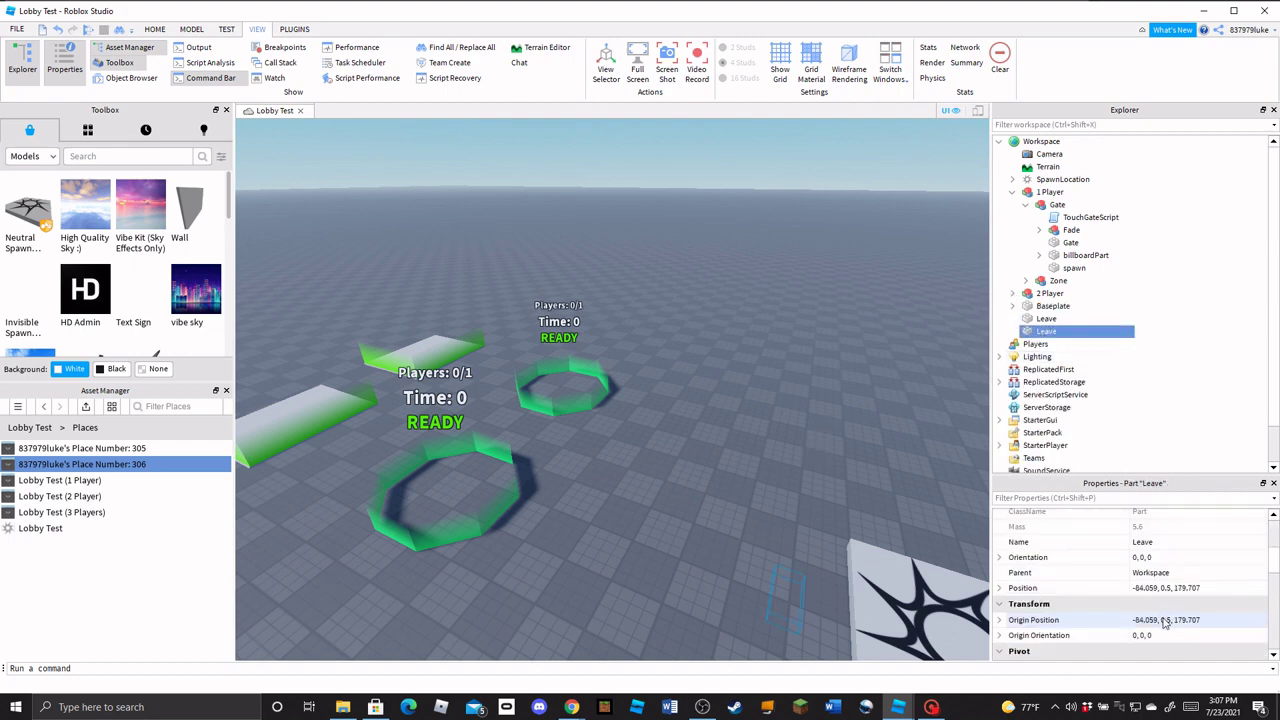
left_click(1142, 541)
type("Leave2")
key("Return")
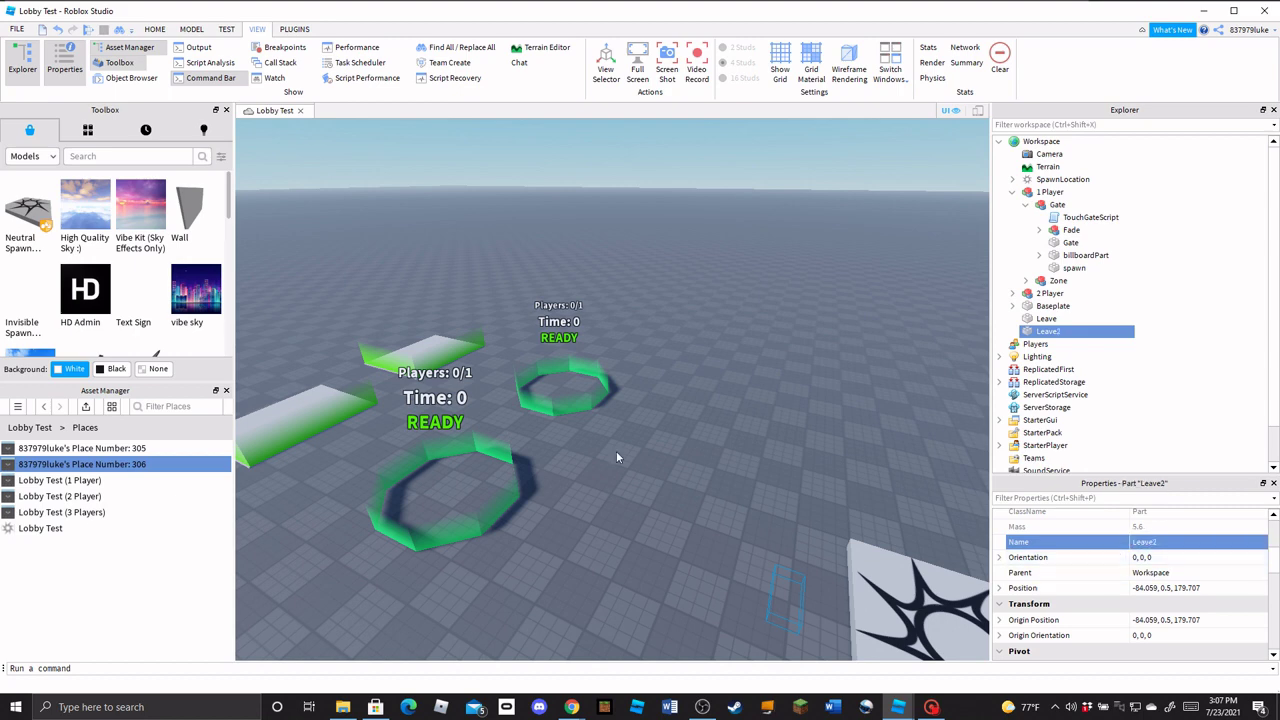
In the 2 Player gate's TouchGateScript, set the player text on line 13 to "/2" and the #list limit on line 63 to 2
left_click(522, 466)
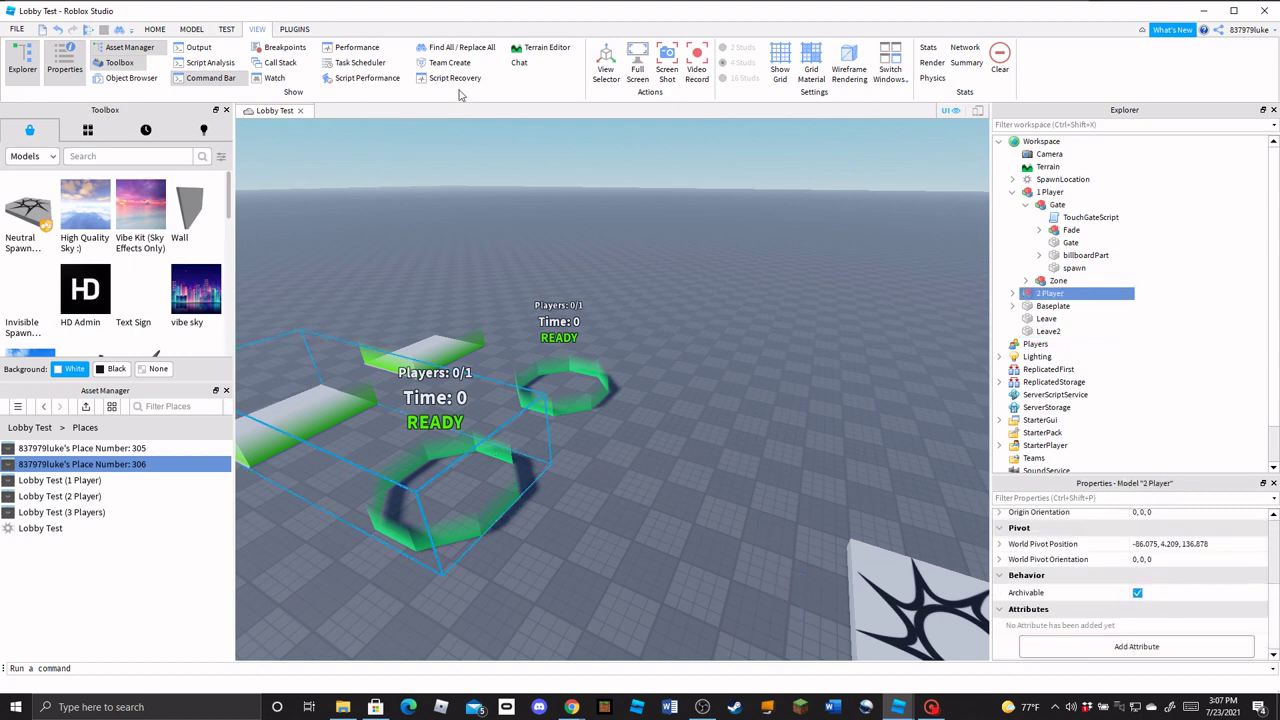
left_click(1014, 293)
left_click(1025, 305)
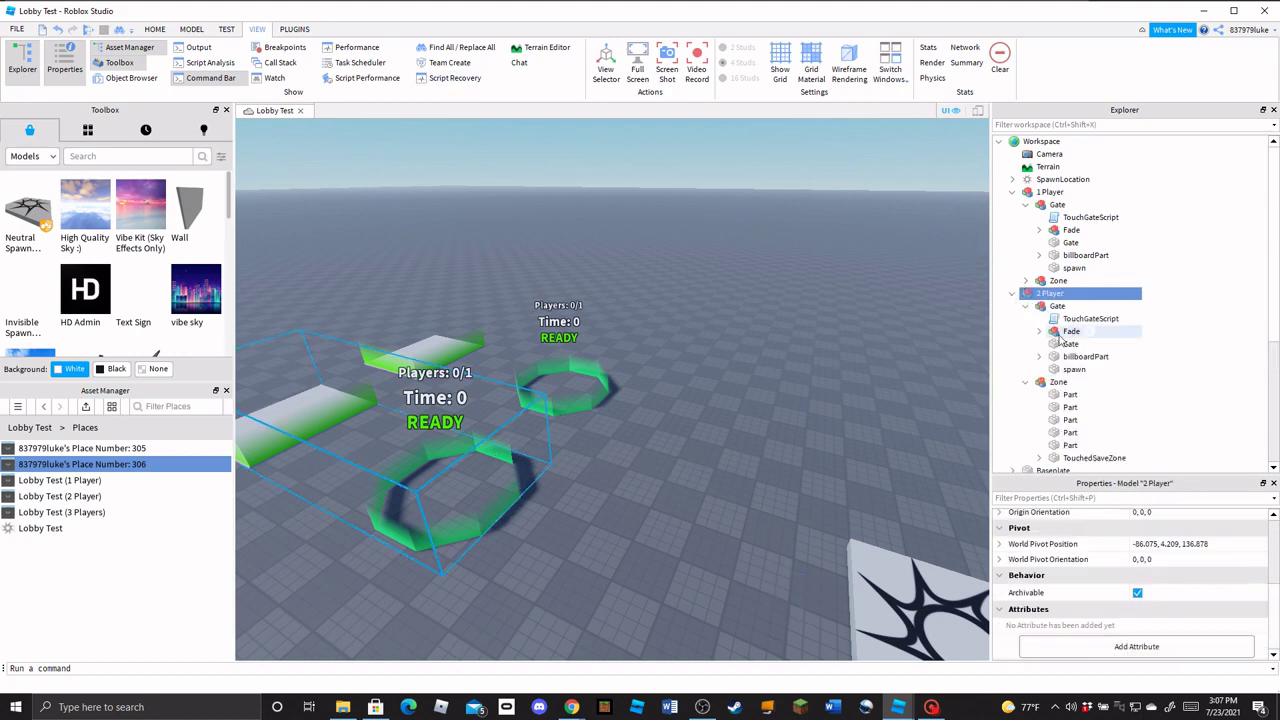
double_click(1090, 318)
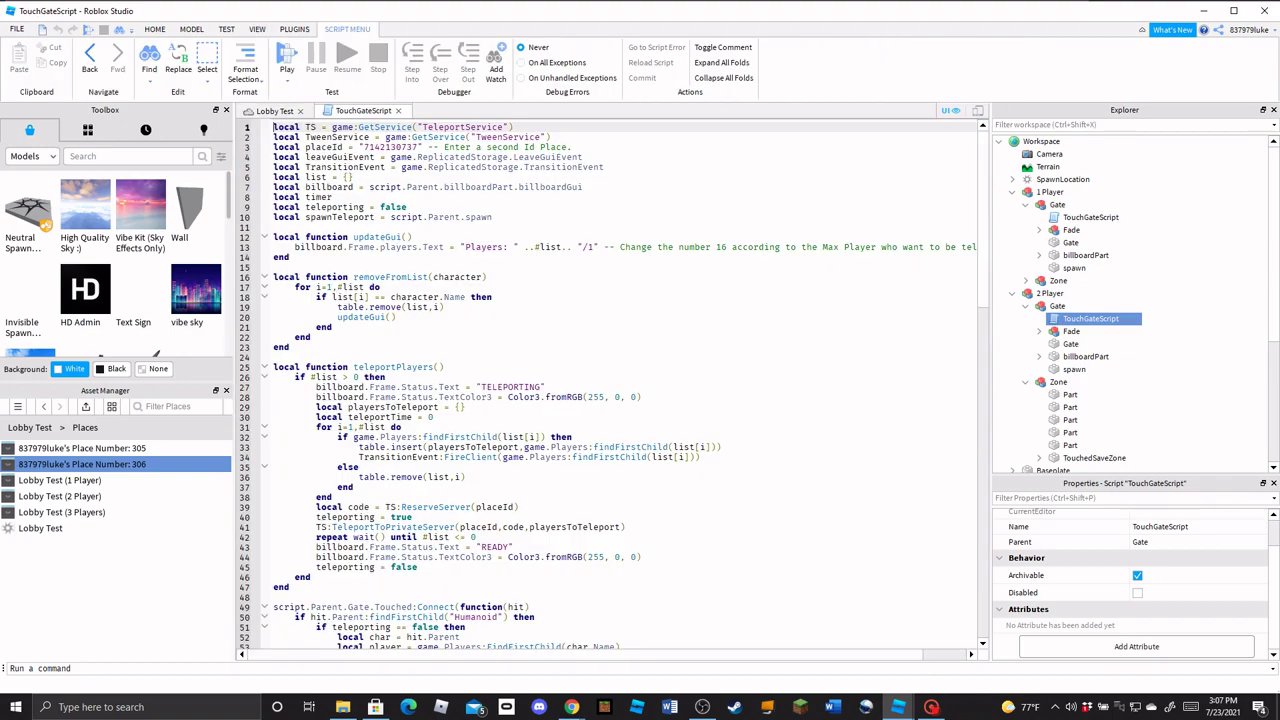
left_click(595, 247)
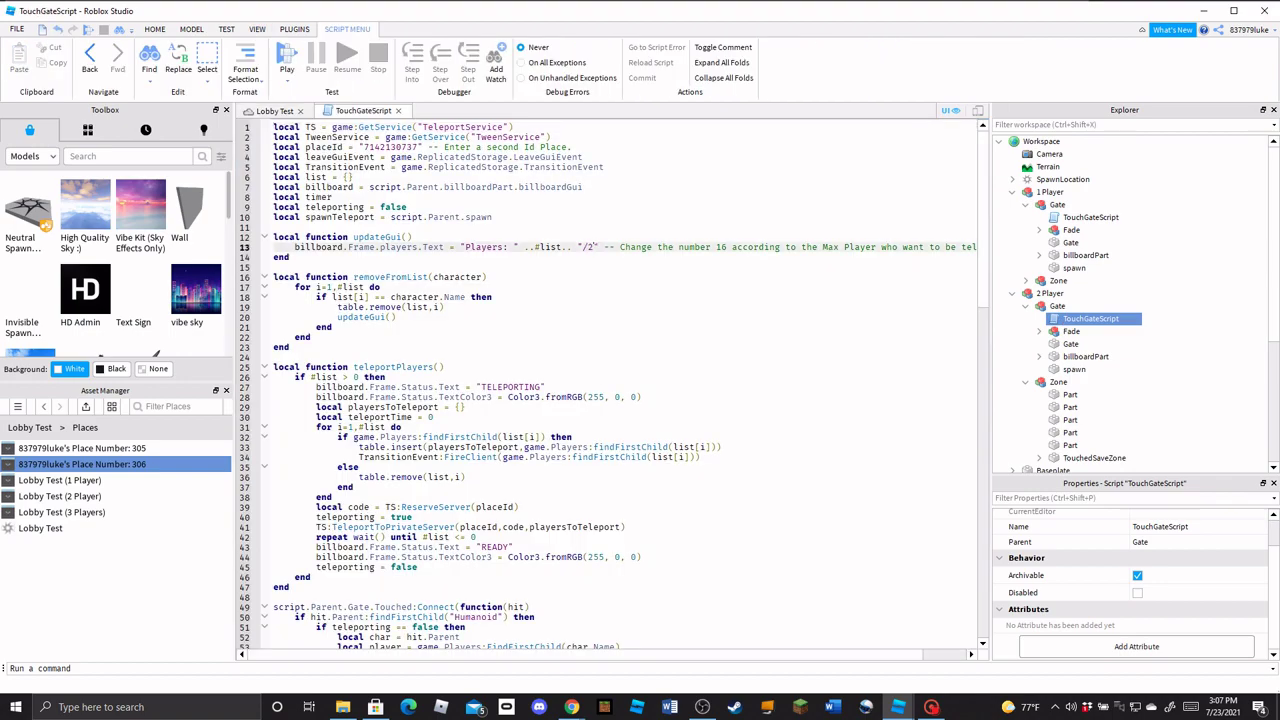
scroll(600, 380, "down", 3)
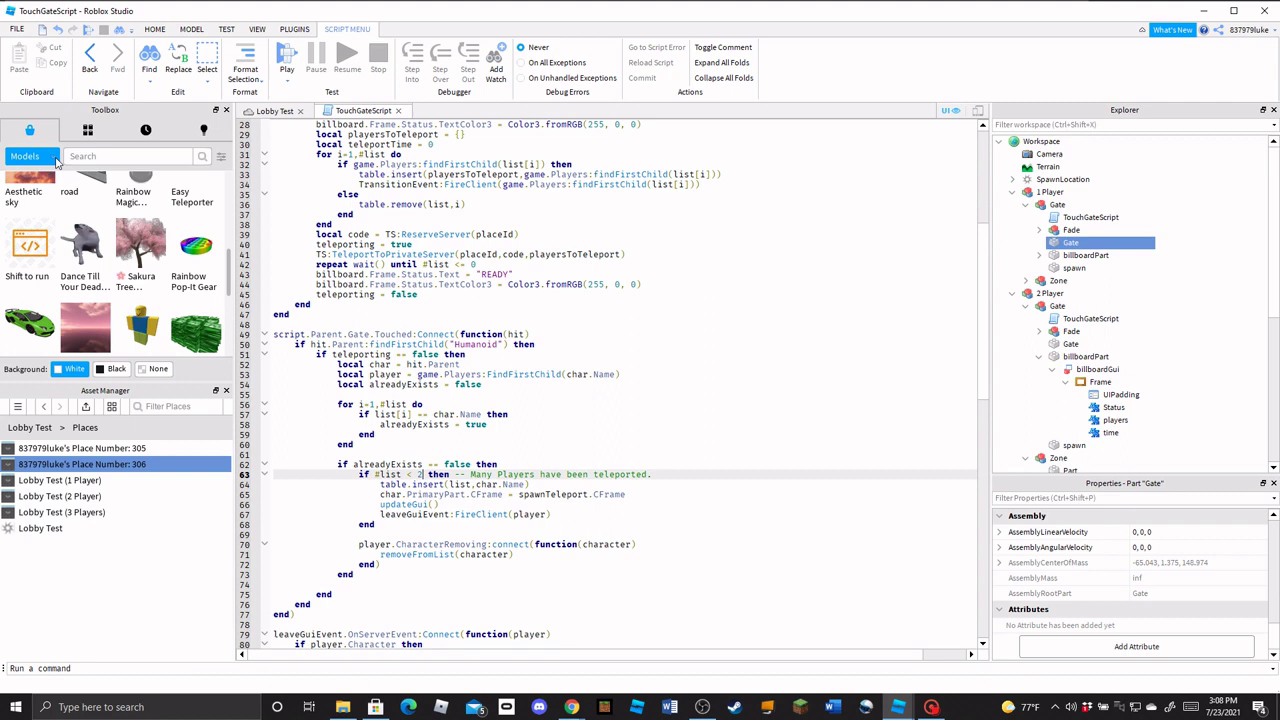
scroll(615, 385, "down", 1)
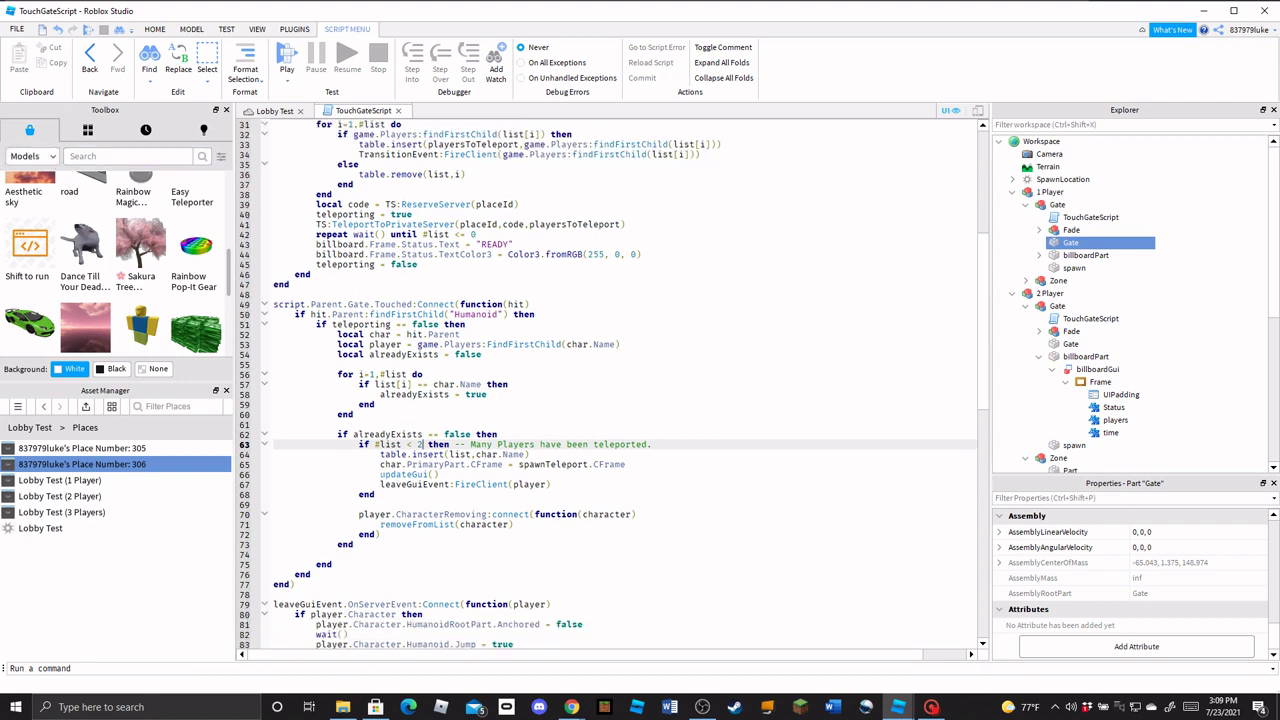
left_click(397, 111)
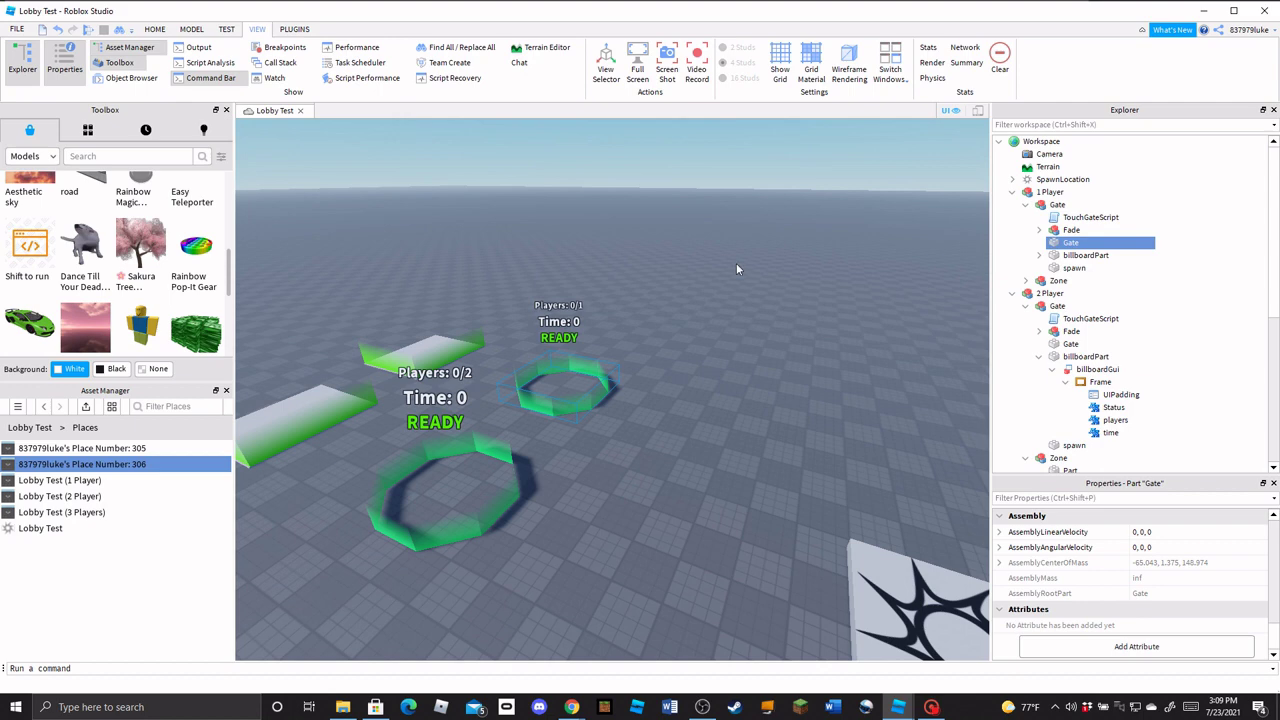
Check the Text property of the players label in the 2 Player gate's billboard
left_click(1112, 420)
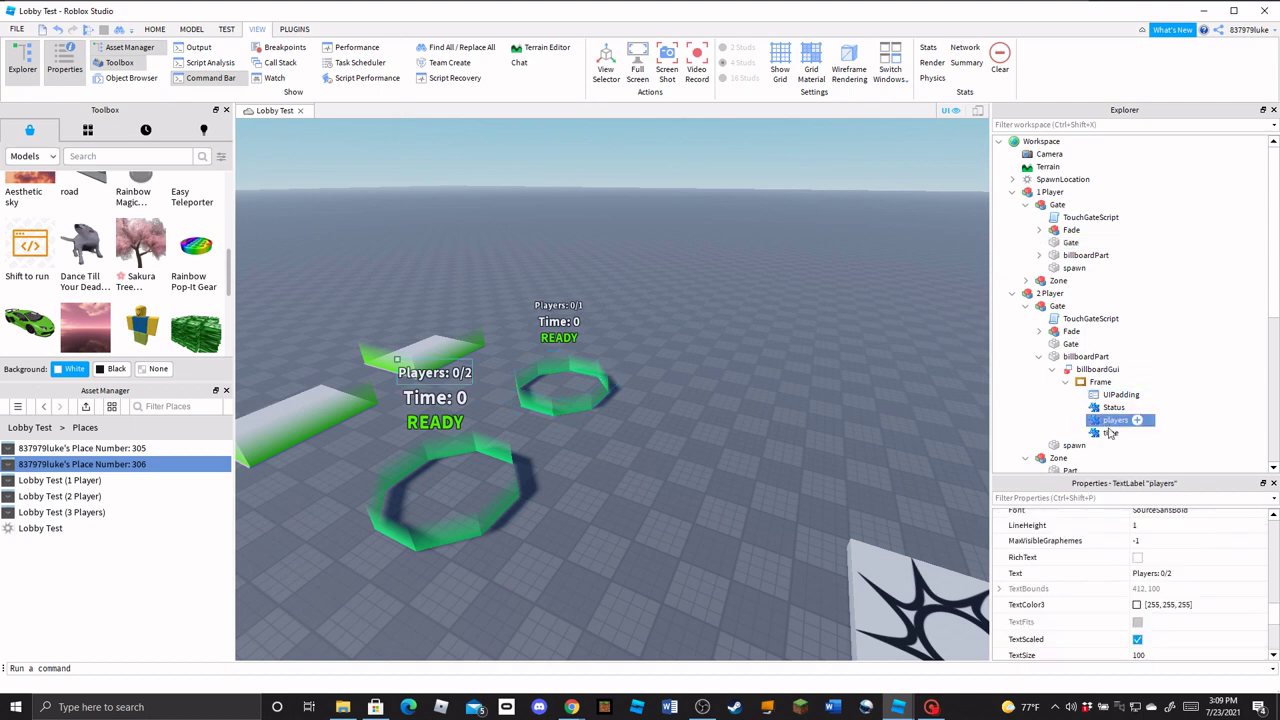
scroll(1163, 574, "down", 2)
scroll(1168, 585, "up", 3)
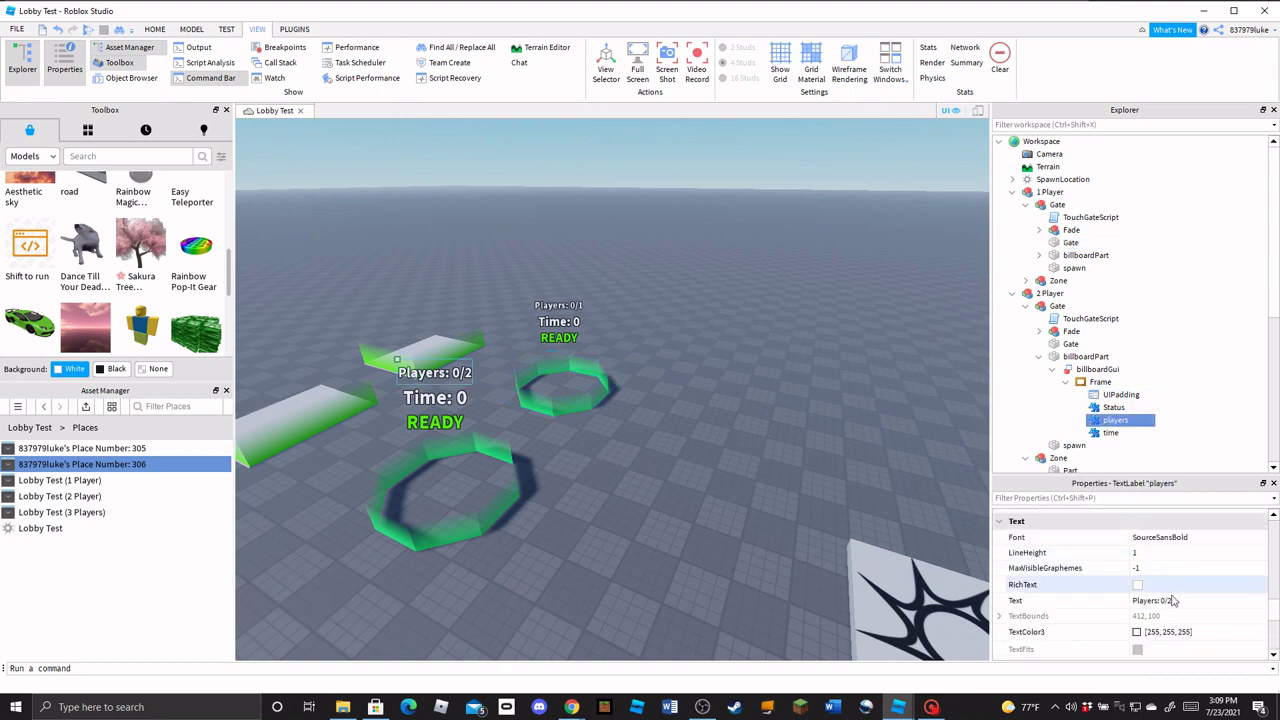
left_click(1173, 601)
left_click(1173, 601)
left_click(600, 374)
left_click(699, 282)
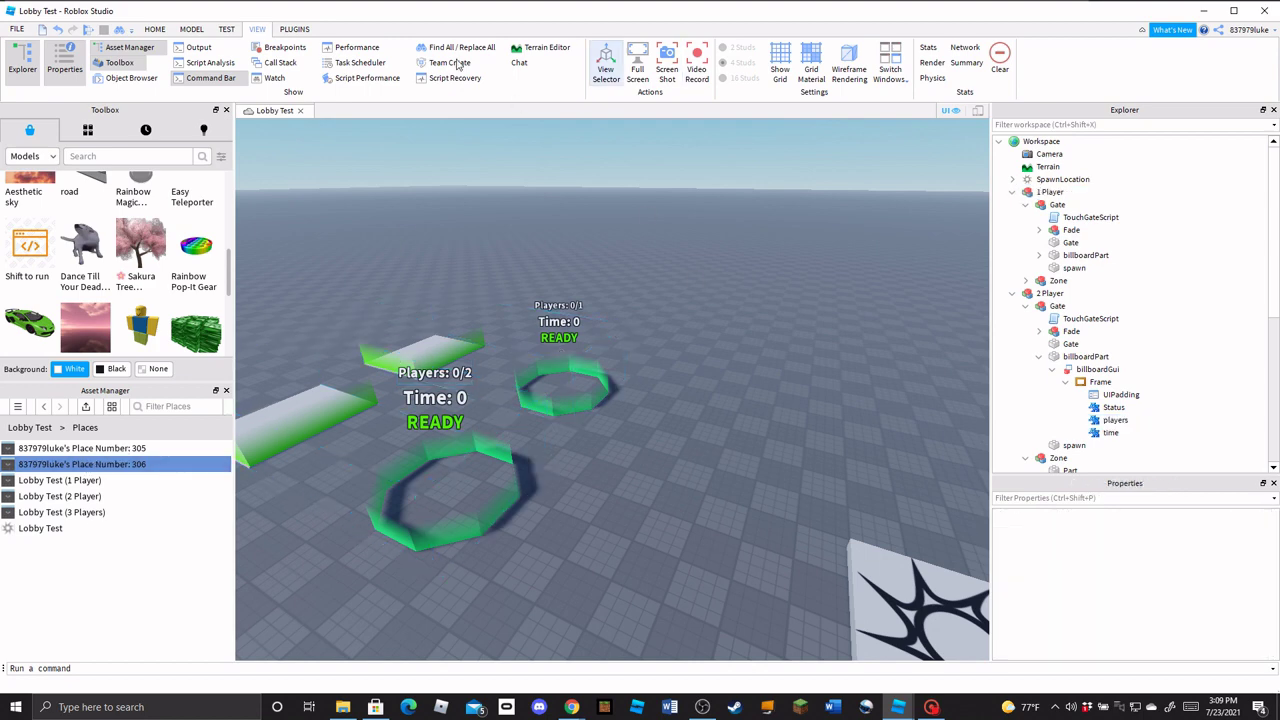
Create a new place for the game in the Game Settings
left_click(152, 29)
left_click(674, 64)
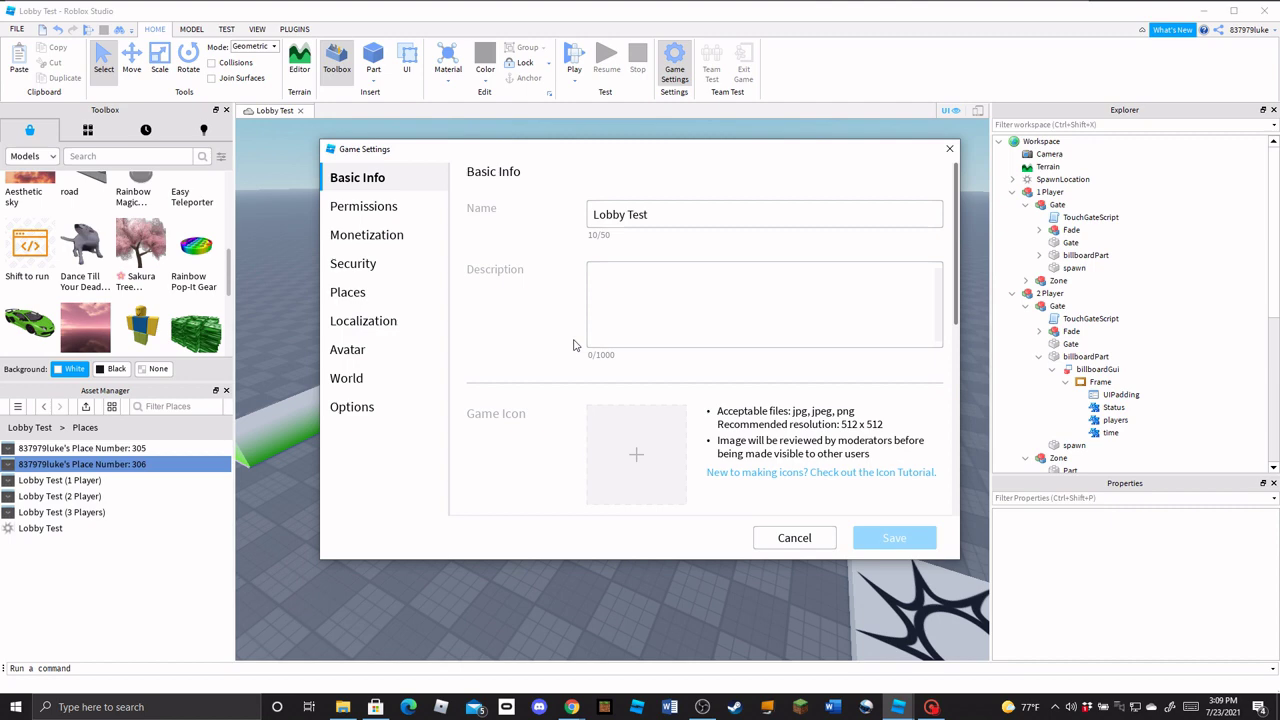
left_click(348, 292)
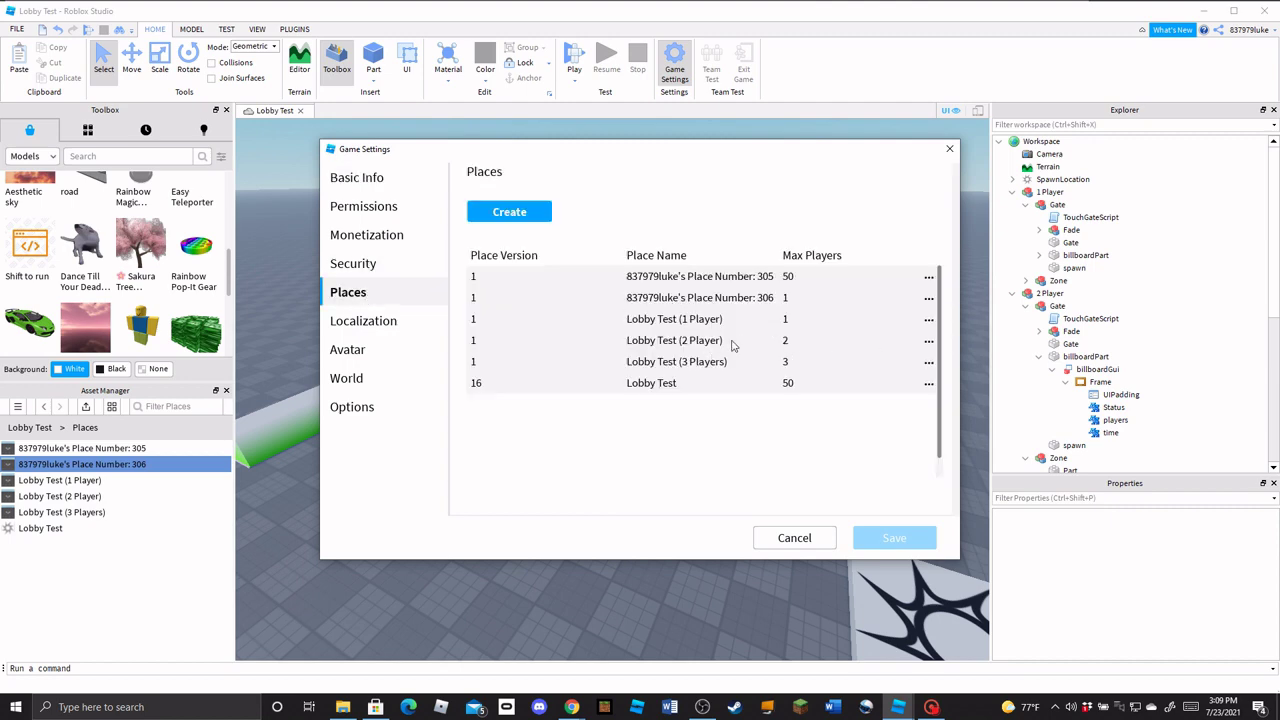
left_click(540, 218)
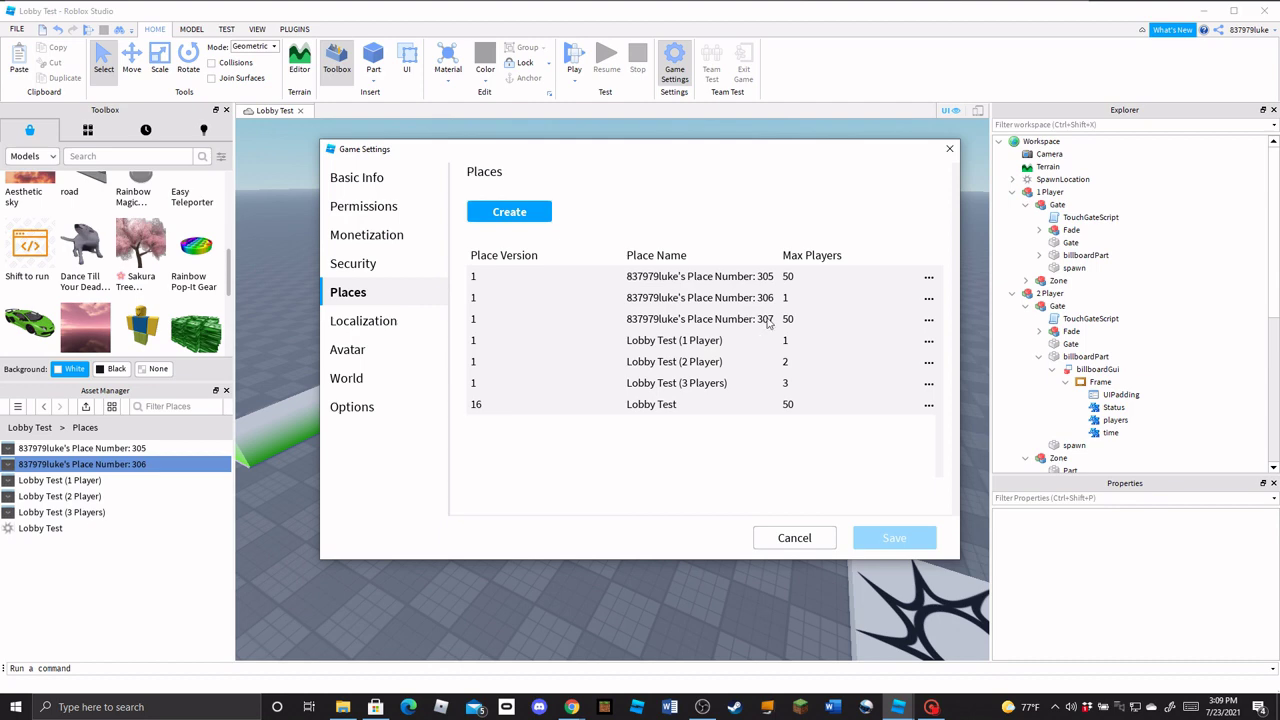
Set the maximum players of the new place, Place Number: 307, to 2 and save the settings
left_click(928, 319)
left_click(903, 337)
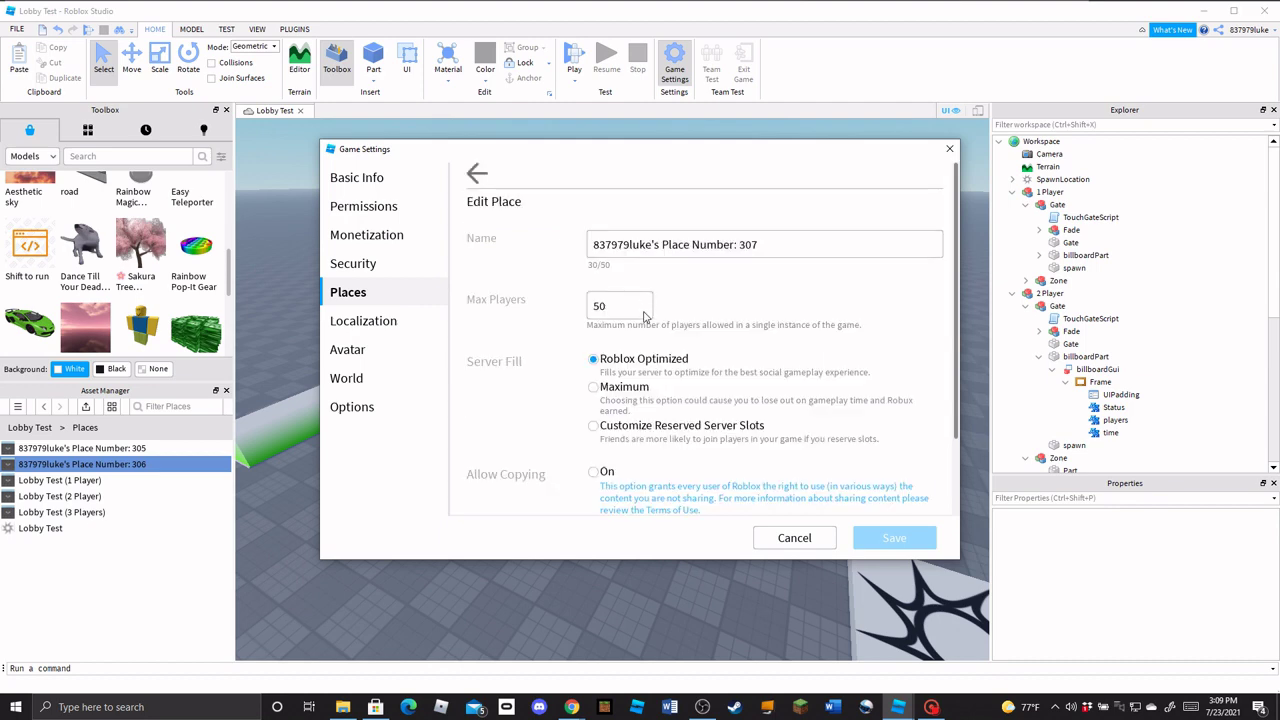
type("2")
scroll(581, 330, "down", 2)
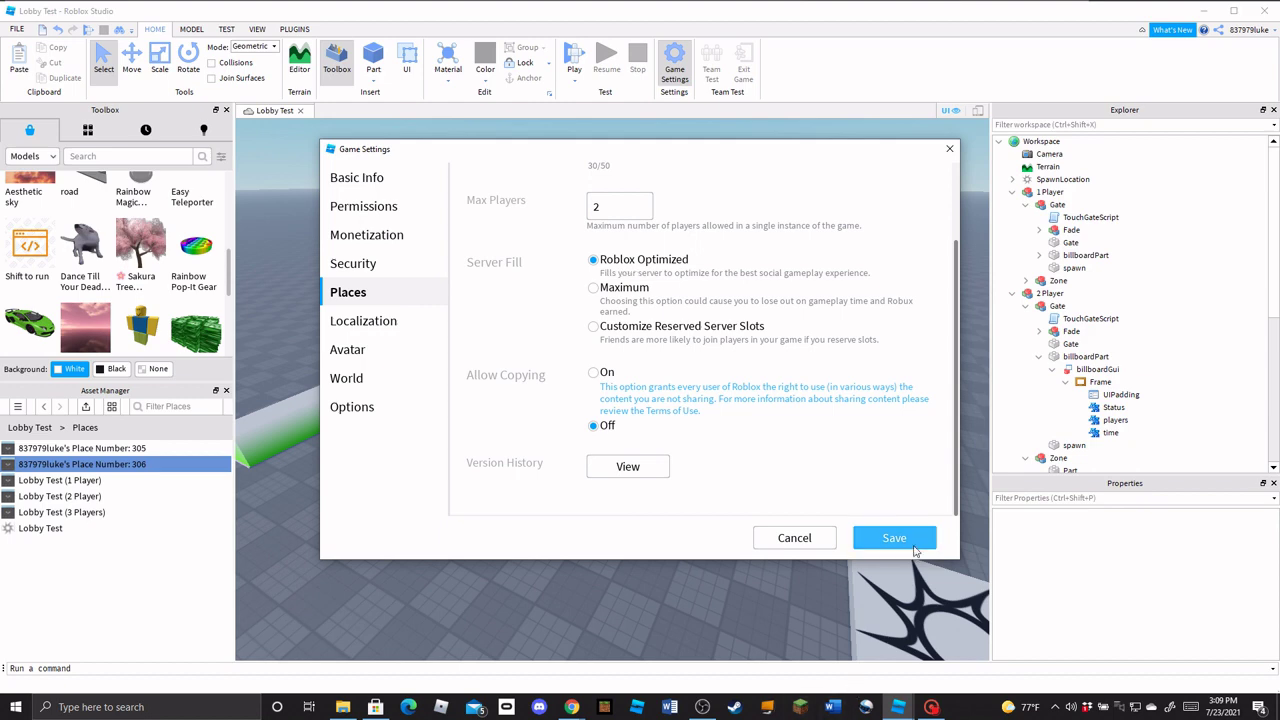
left_click(894, 538)
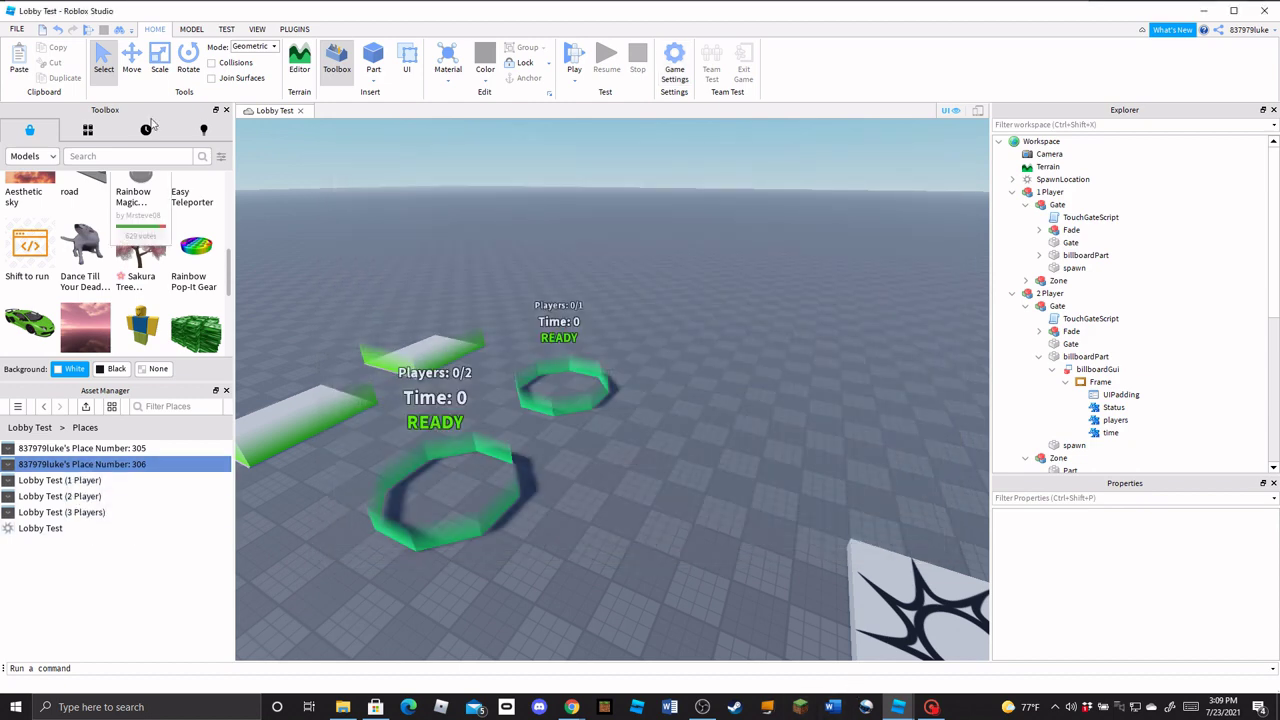
Refresh the game's list of places and copy the ID of Place Number: 307
left_click(257, 29)
left_click(137, 50)
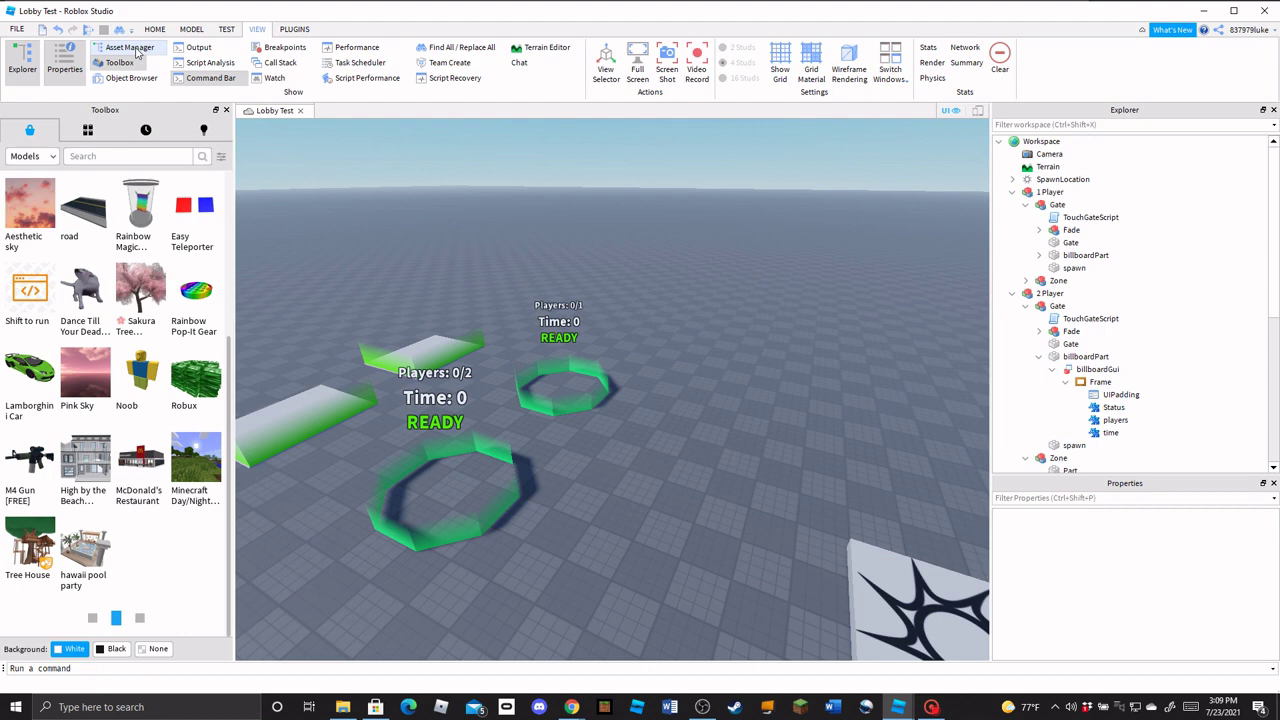
left_click(130, 48)
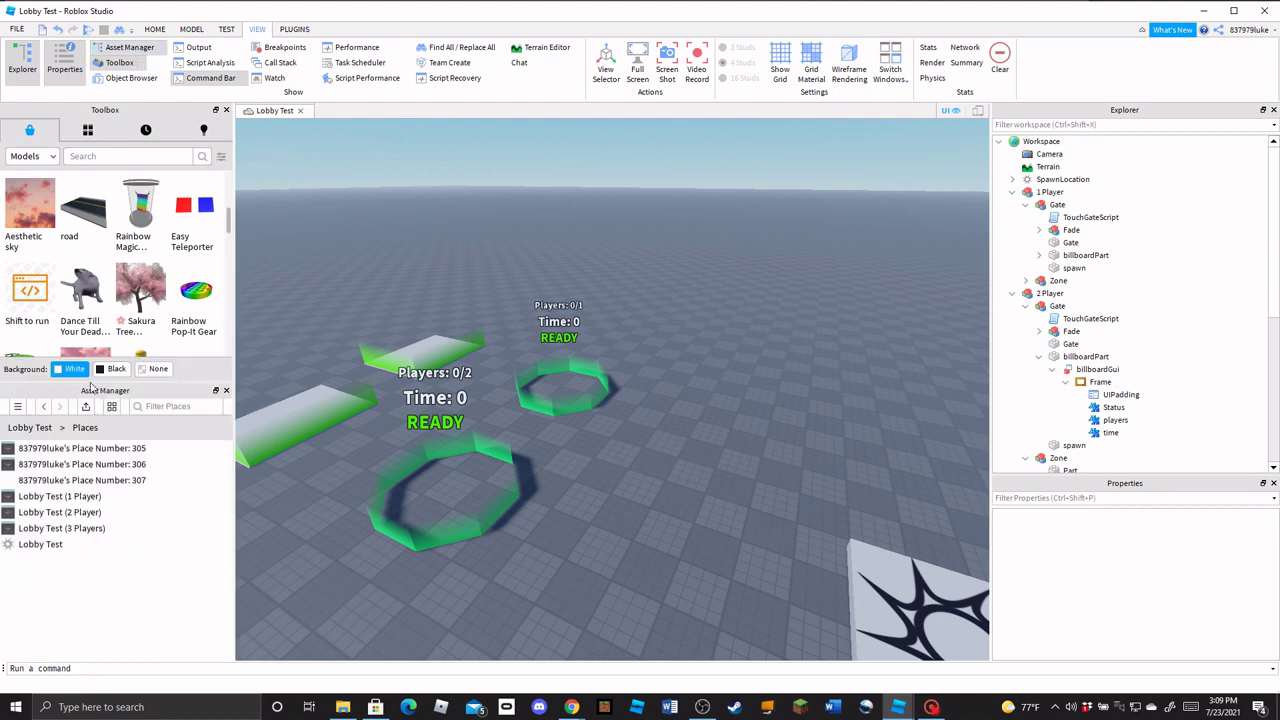
right_click(147, 484)
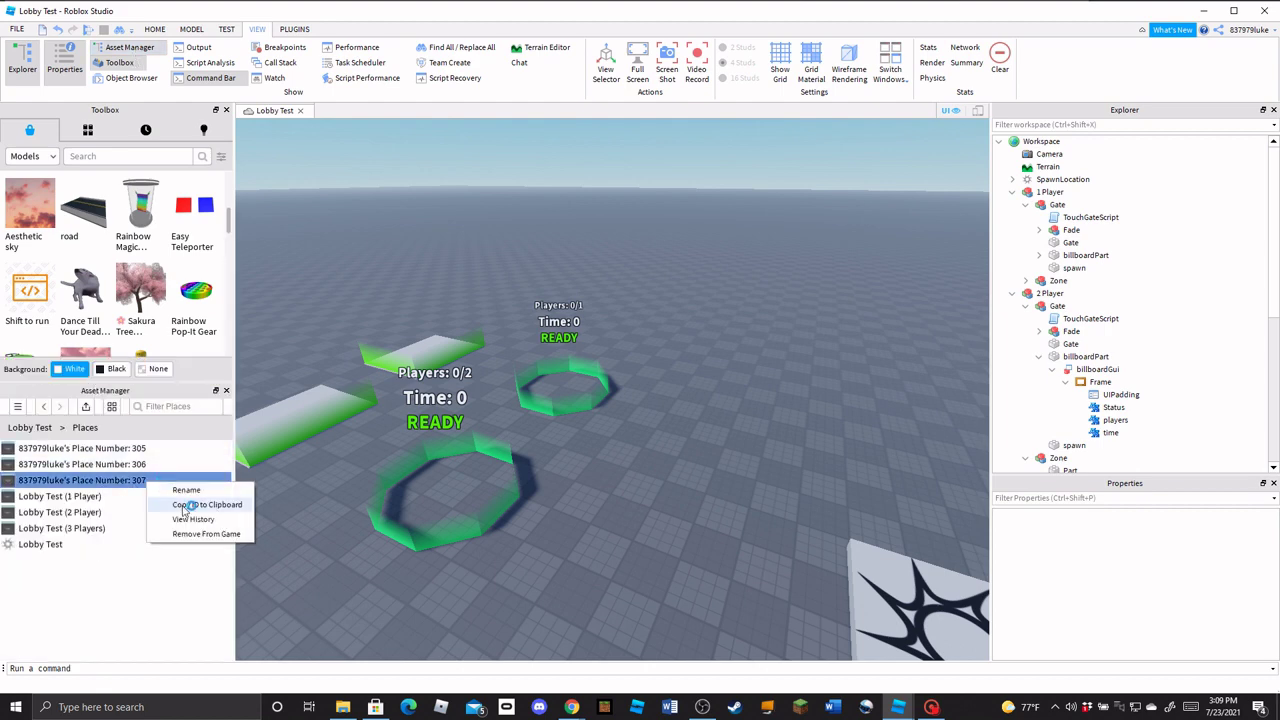
left_click(190, 506)
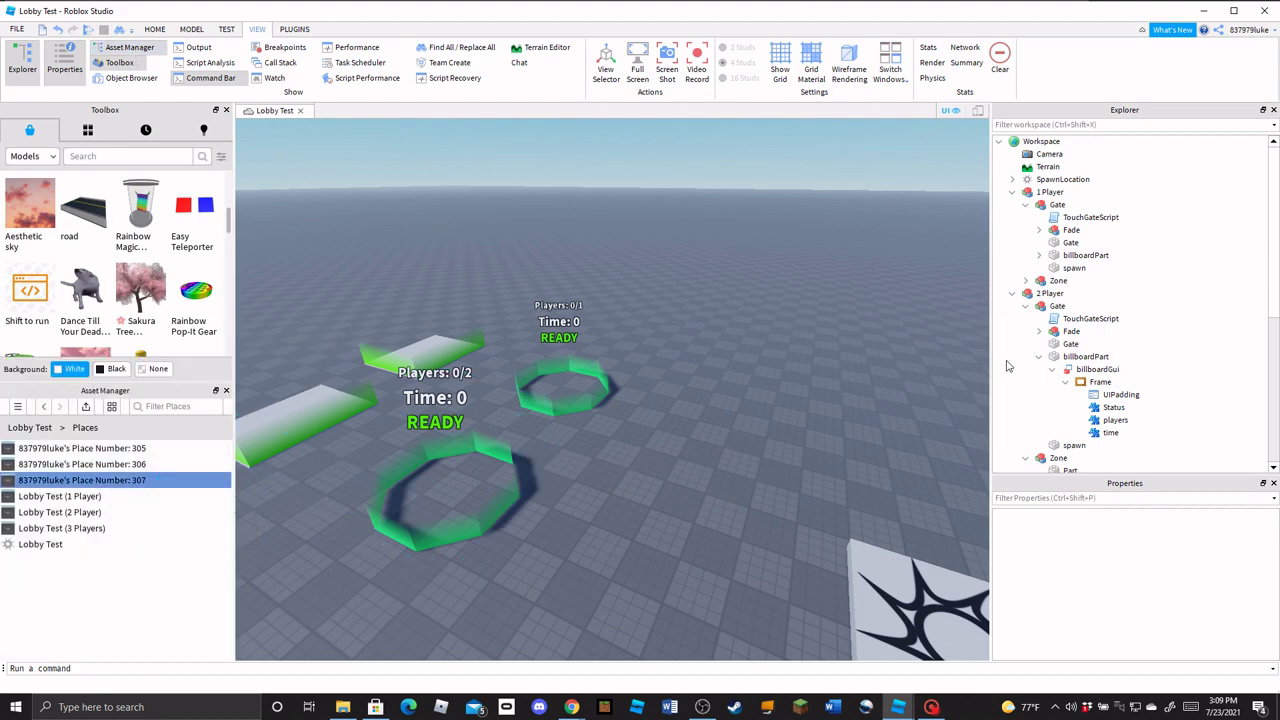
left_click(520, 440)
double_click(1090, 318)
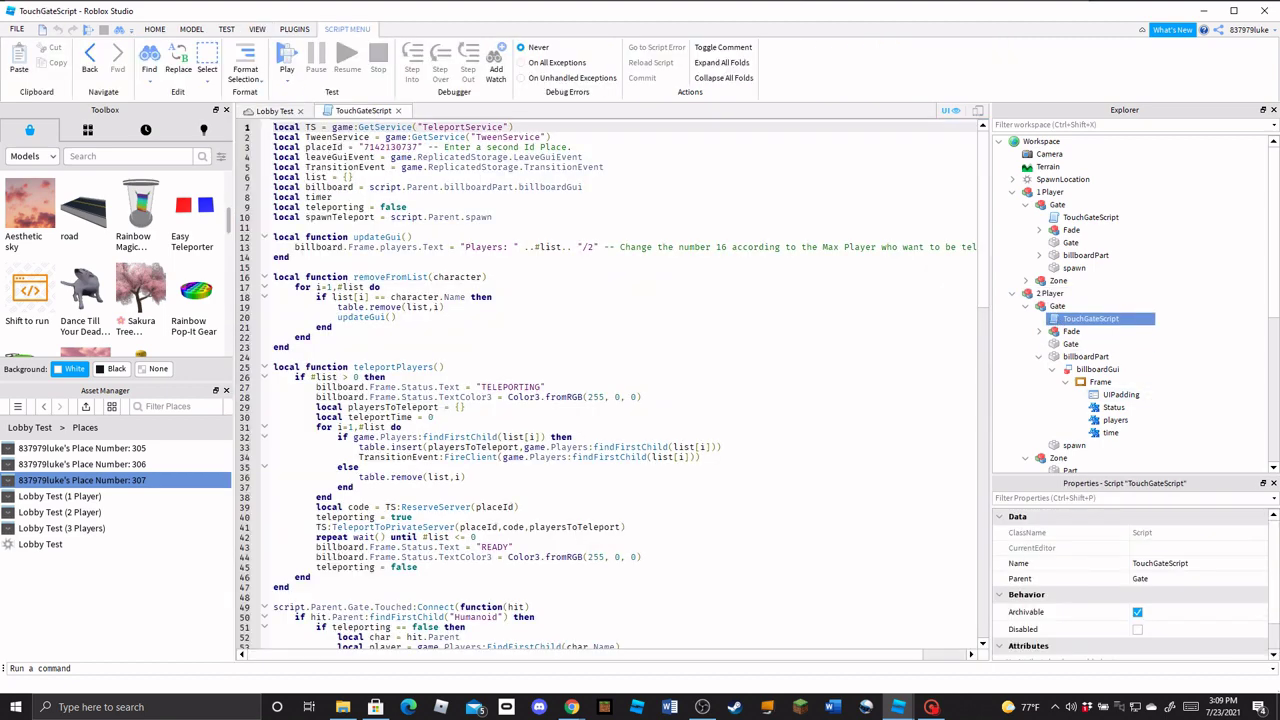
left_click(416, 147)
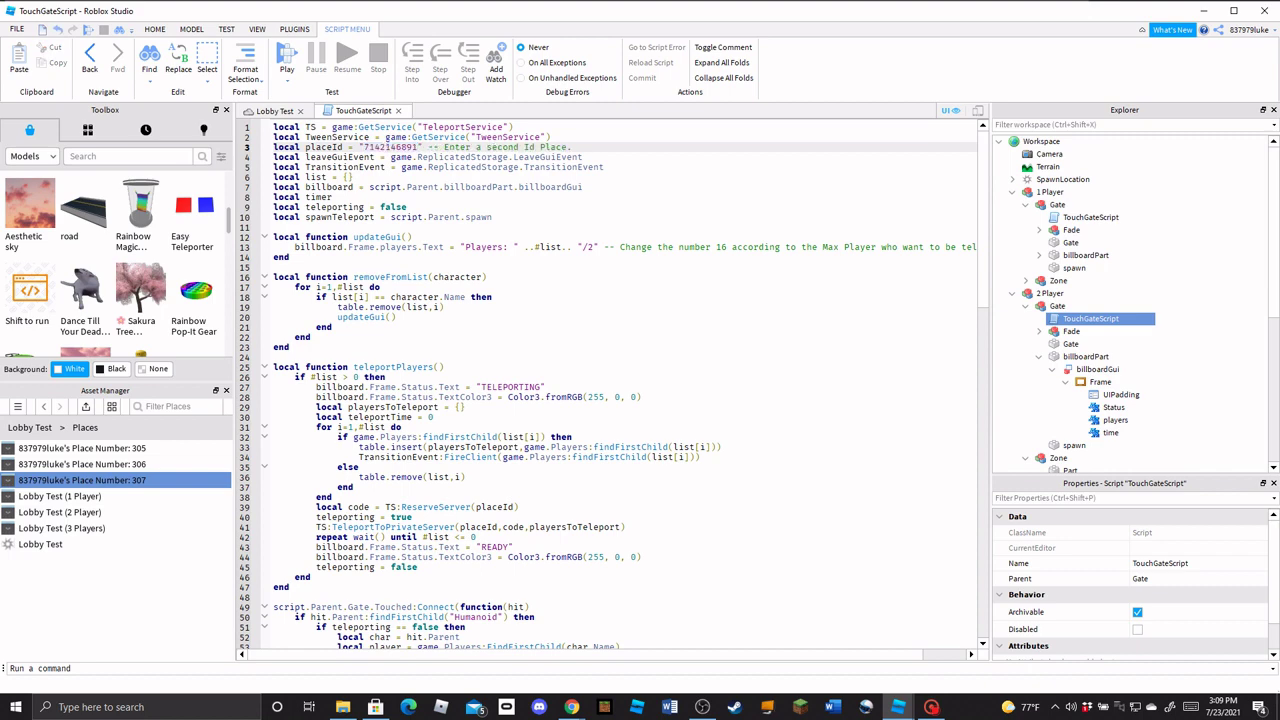
left_click(399, 111)
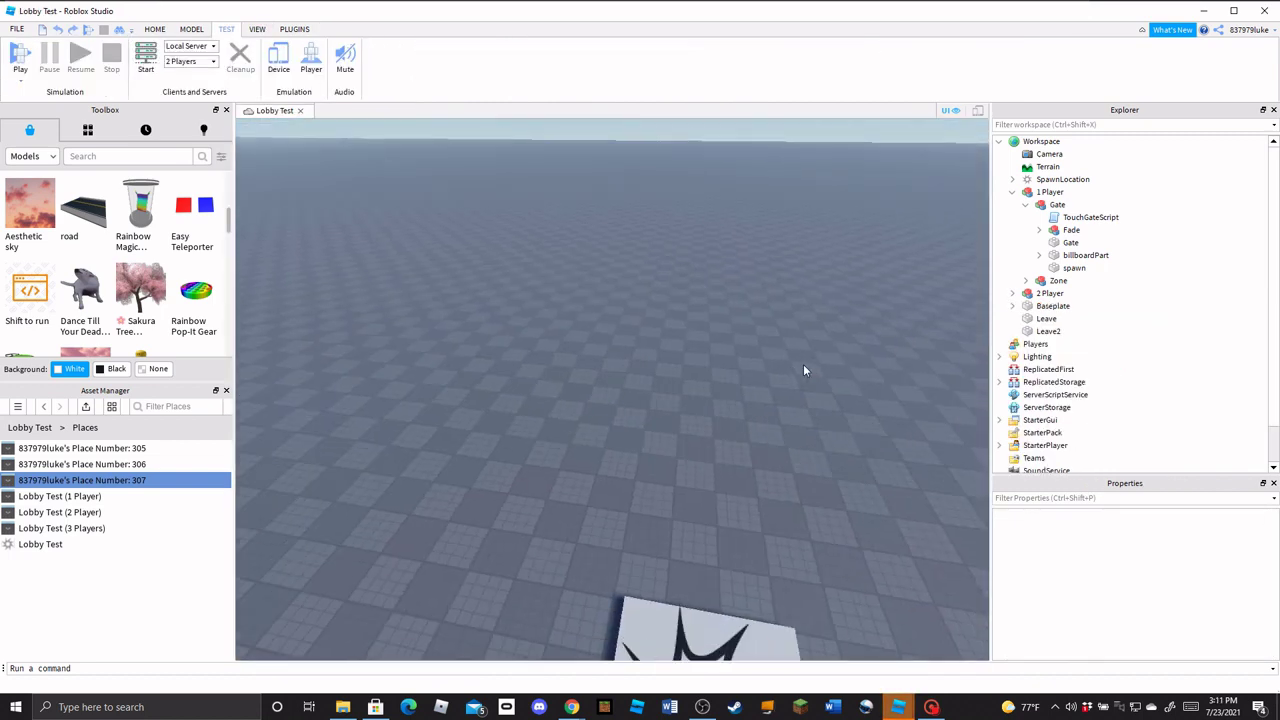
Look over the 1 Player and 2 Player gates and their platforms from several viewpoints
right_click_drag(804, 370, 804, 370)
key("w")
scroll(777, 314, "up", 2)
scroll(700, 315, "down", 4)
right_click_drag(625, 316, 567, 292)
key("s")
scroll(558, 331, "down", 4)
key("w")
key("s")
key("w")
key("w")
key("s")
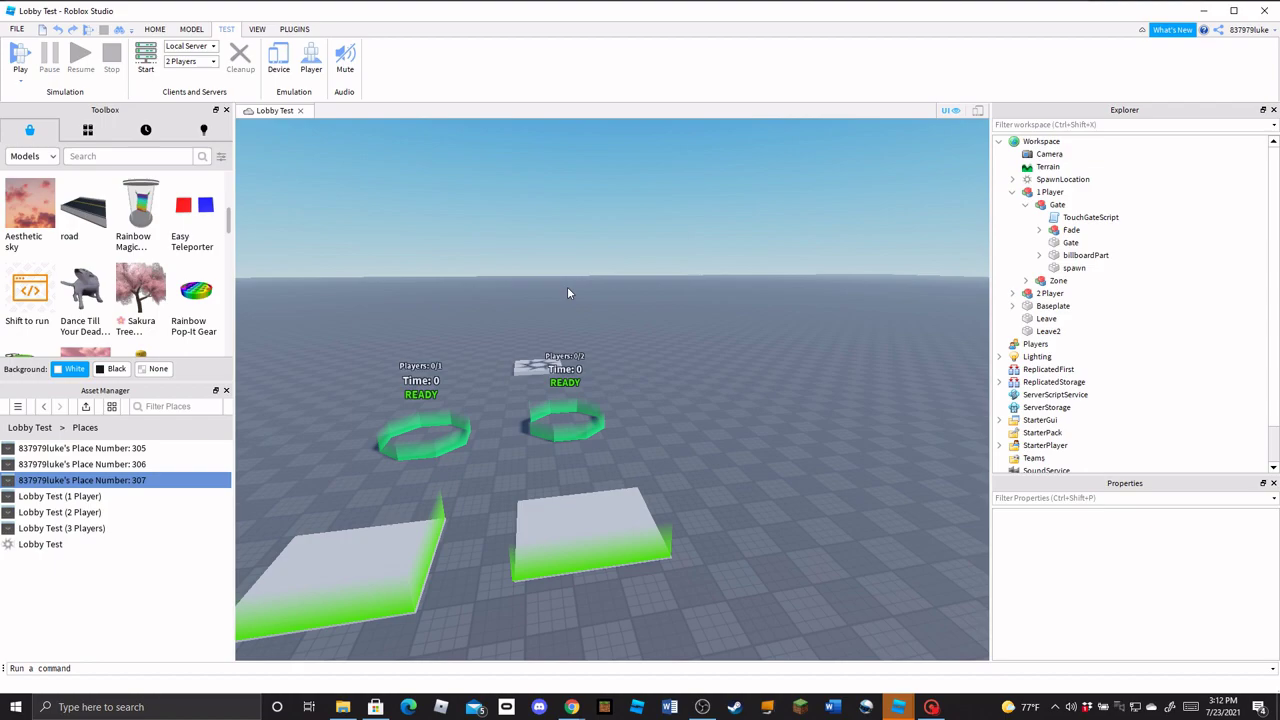